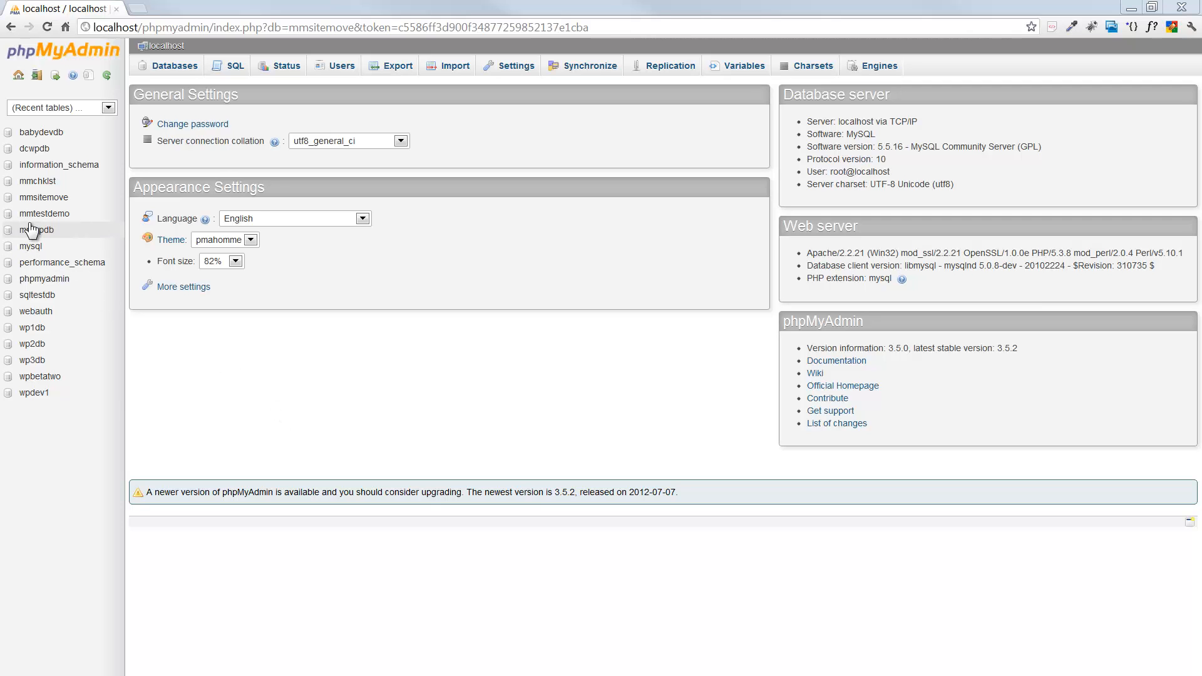
Browse the wp_posts table of mmsitemove and scroll through its 96 post rows.
click(37, 199)
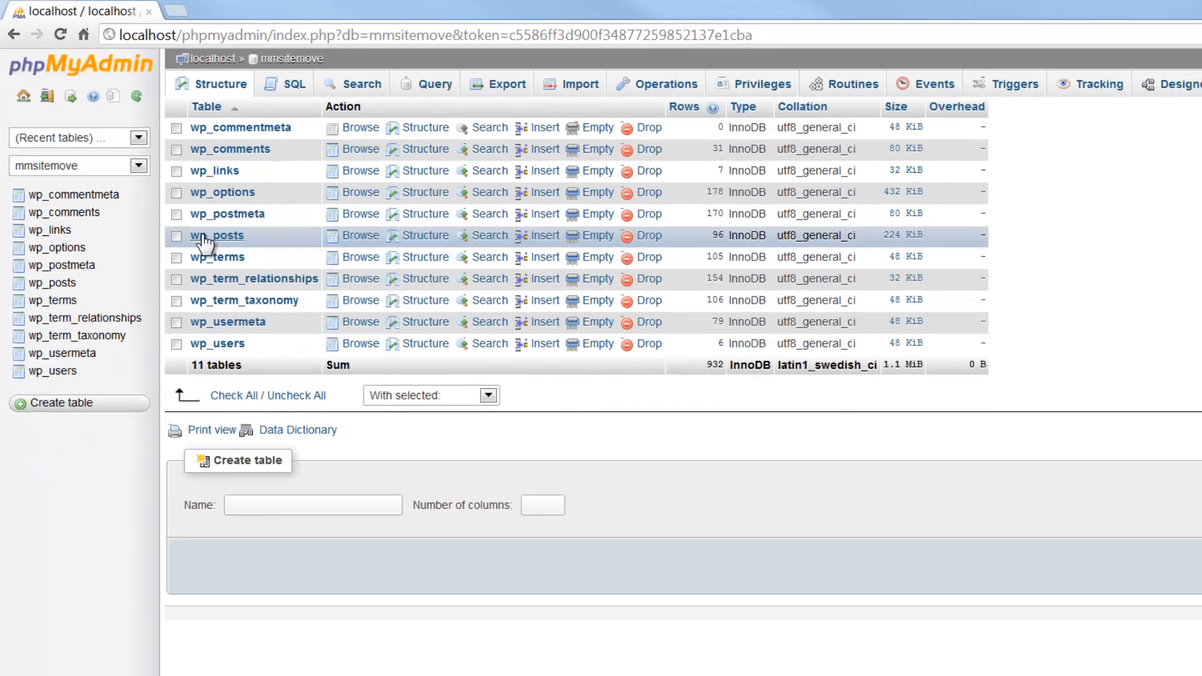
click(238, 275)
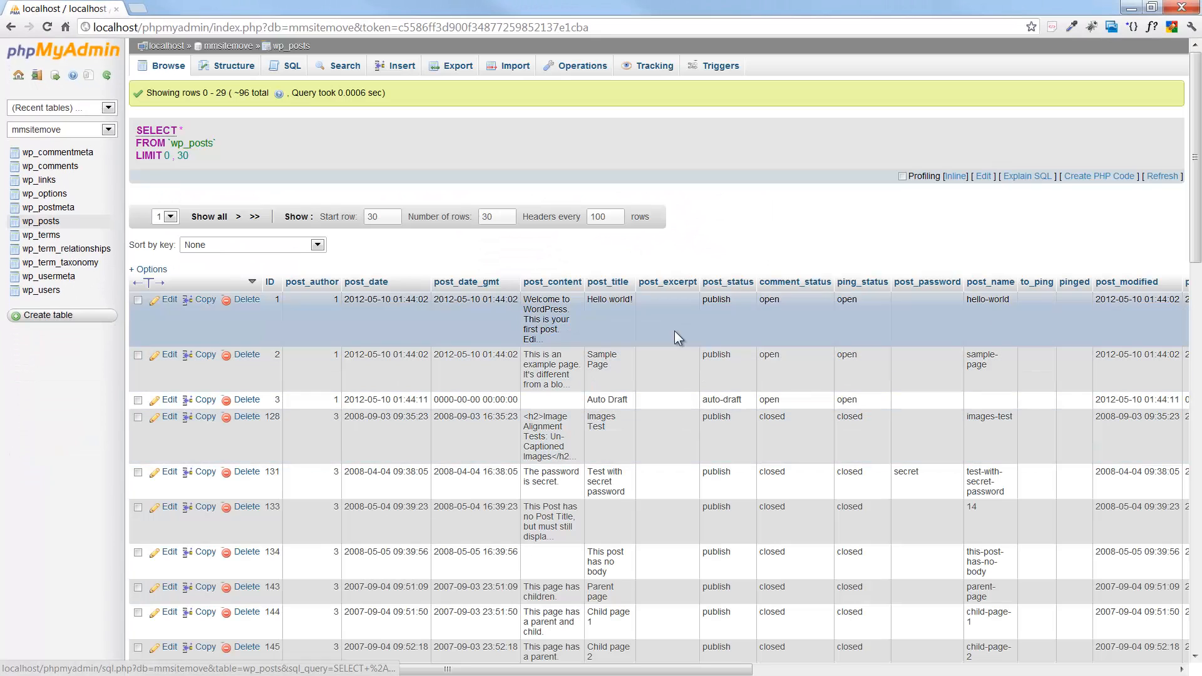
scroll(674, 330, down, 3)
scroll(675, 331, down, 15)
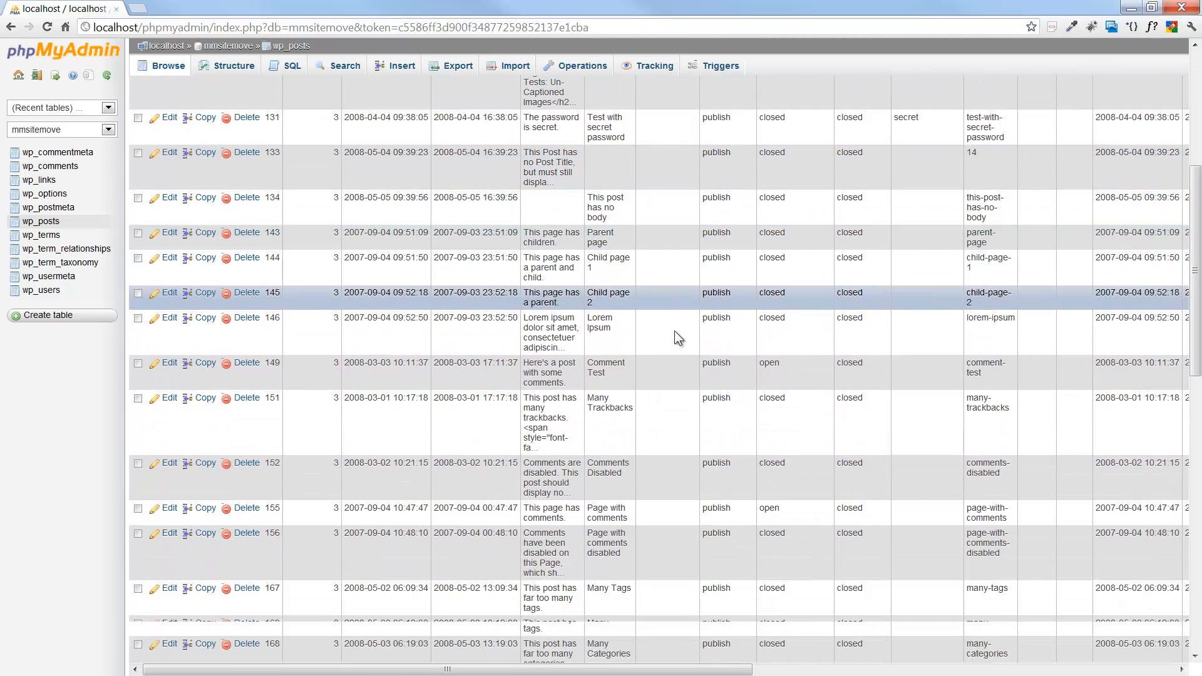
scroll(674, 331, down, 4)
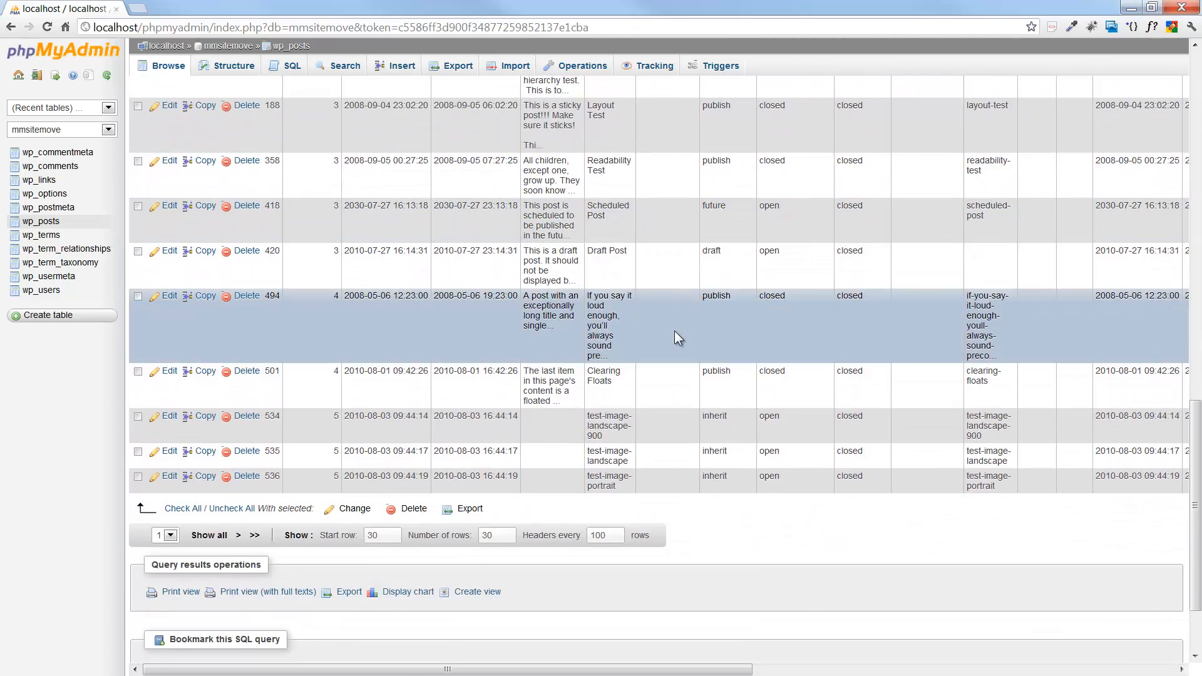
scroll(674, 331, up, 9)
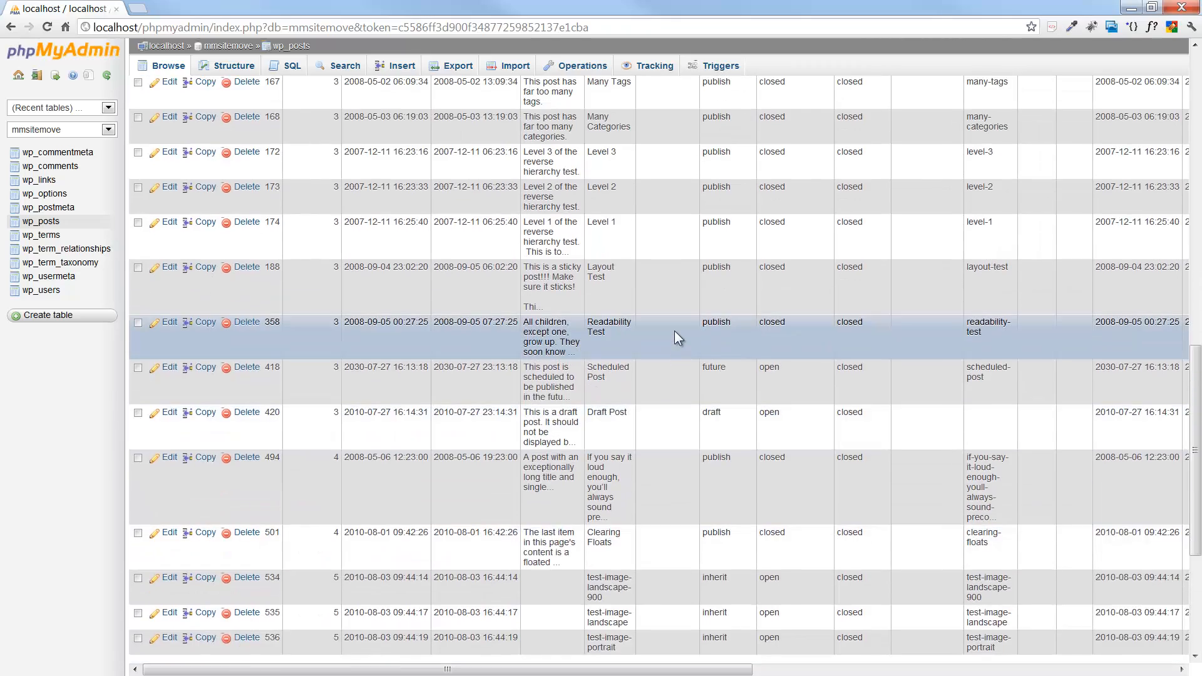
scroll(674, 330, up, 10)
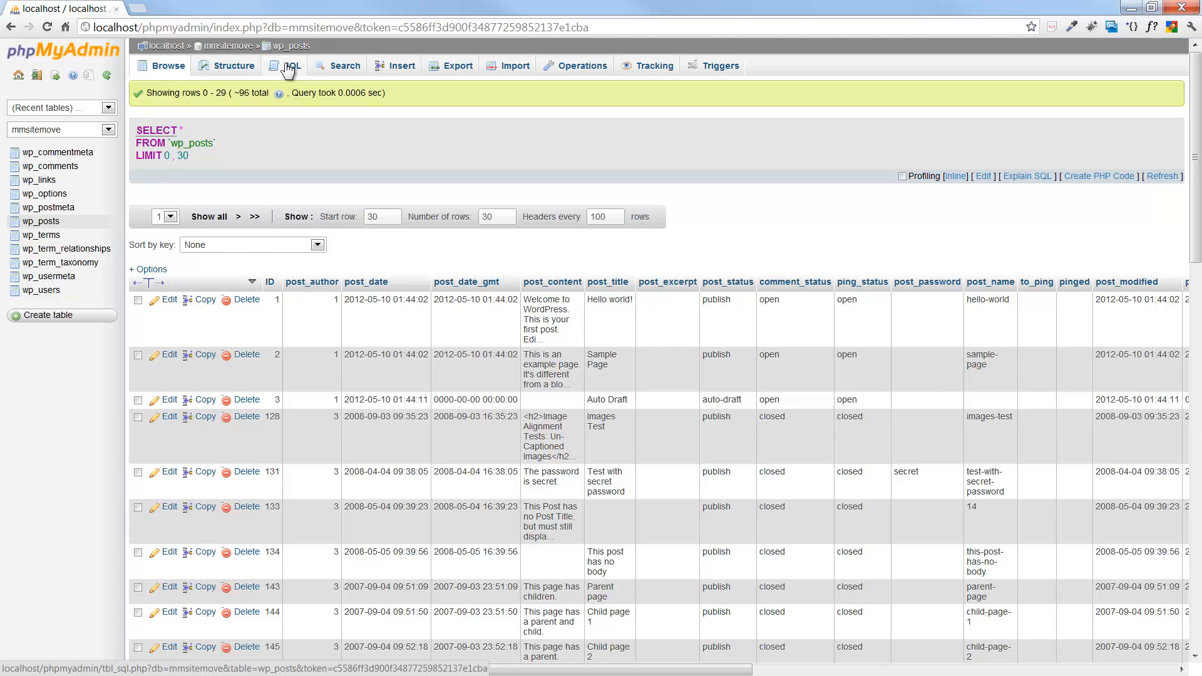
Replace the default SQL with select count(*) from wp_posts and run it, getting 96.
click(289, 70)
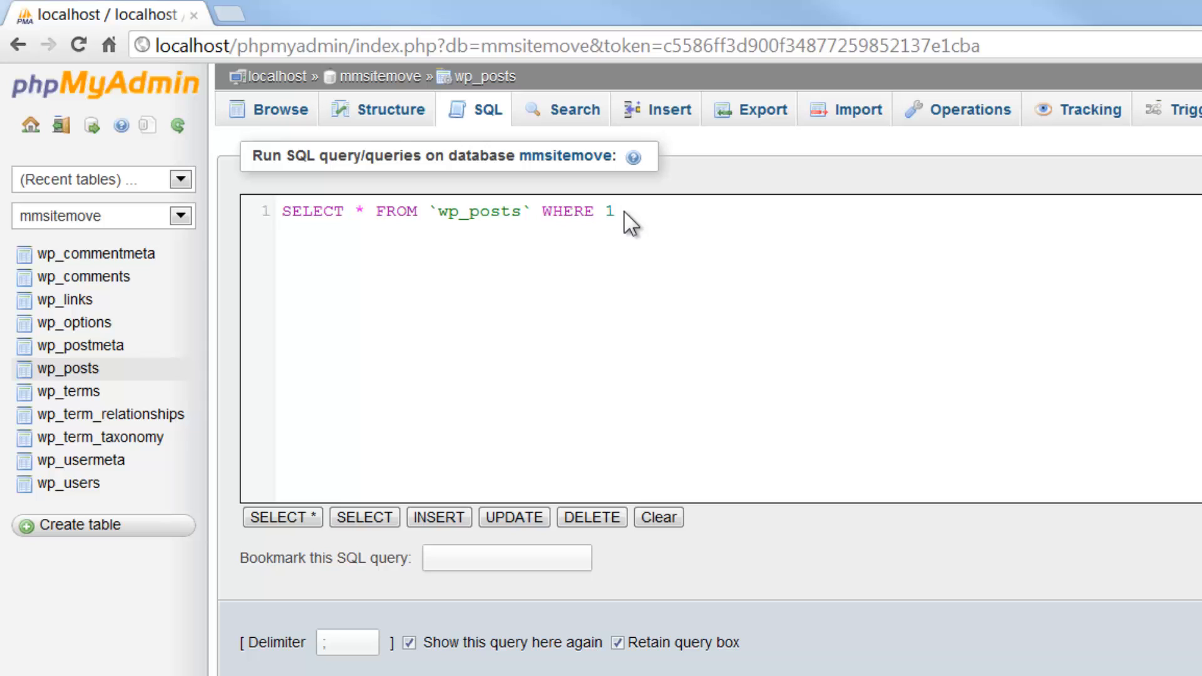
drag(624, 212, 349, 202)
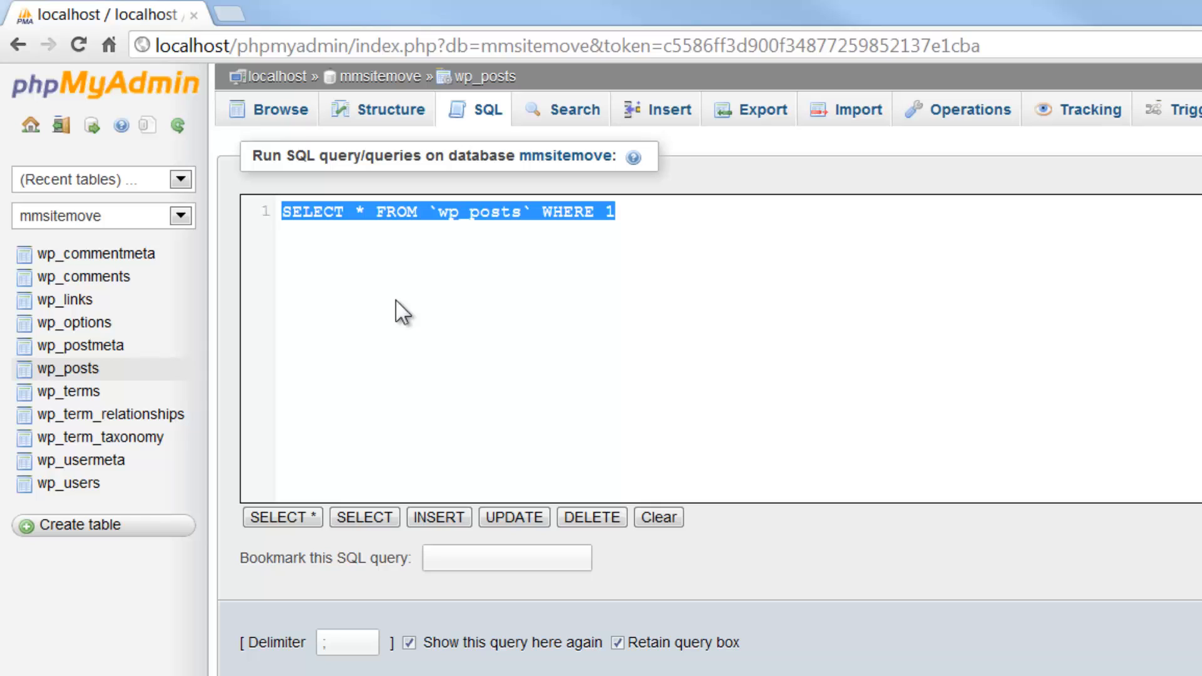
text(sele)
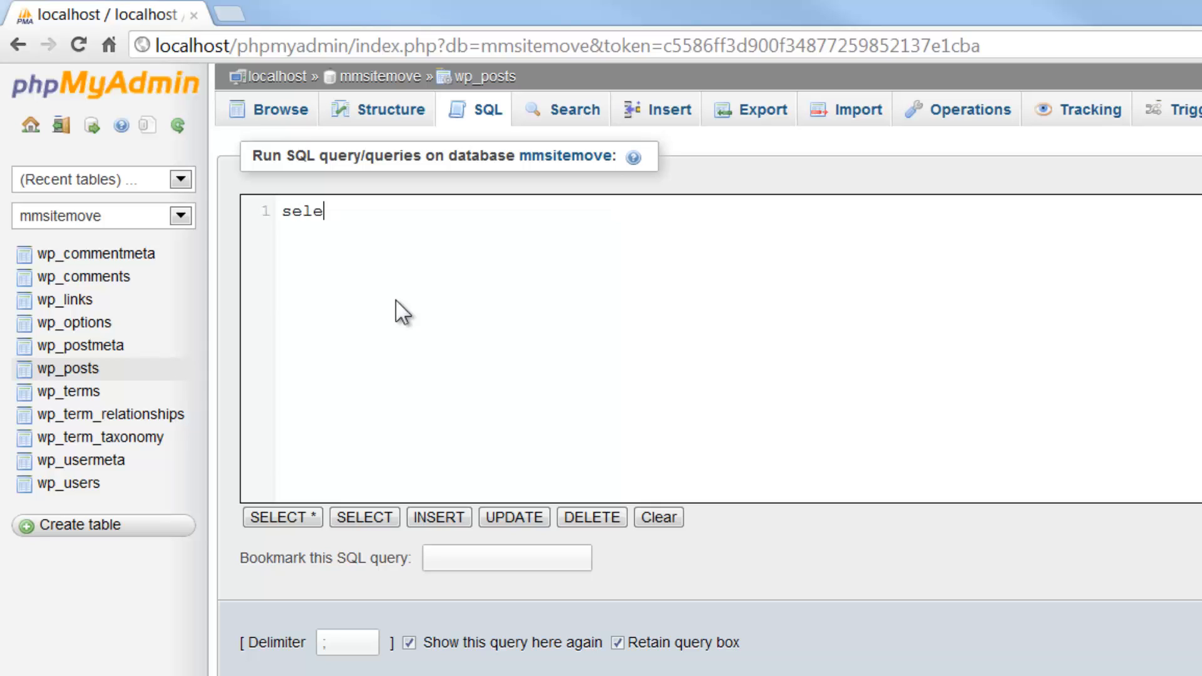
text(ct count*)
key(BackSpace)
text((*) )
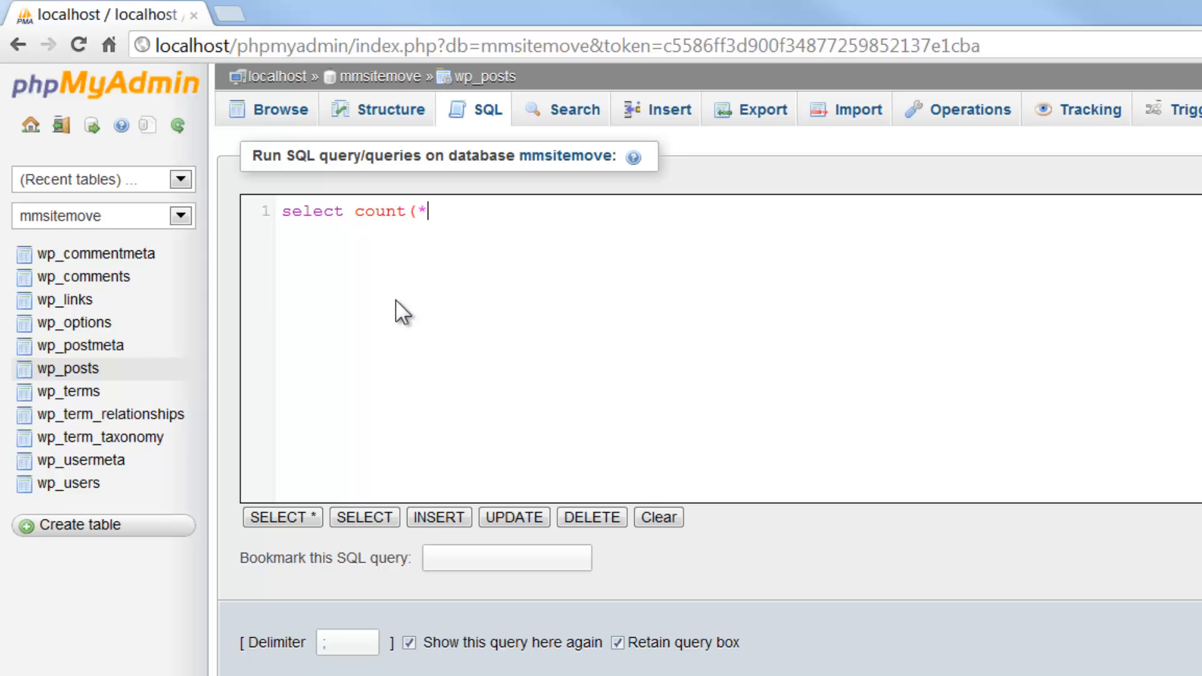
text(from wp_posts)
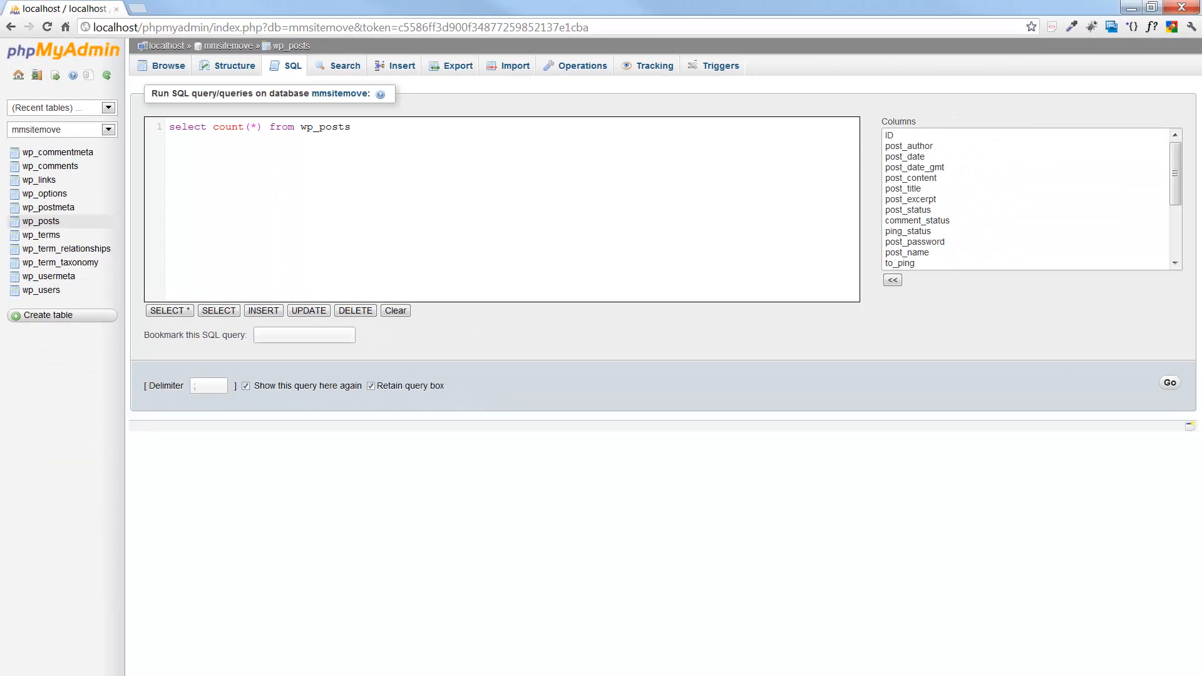
click(1171, 384)
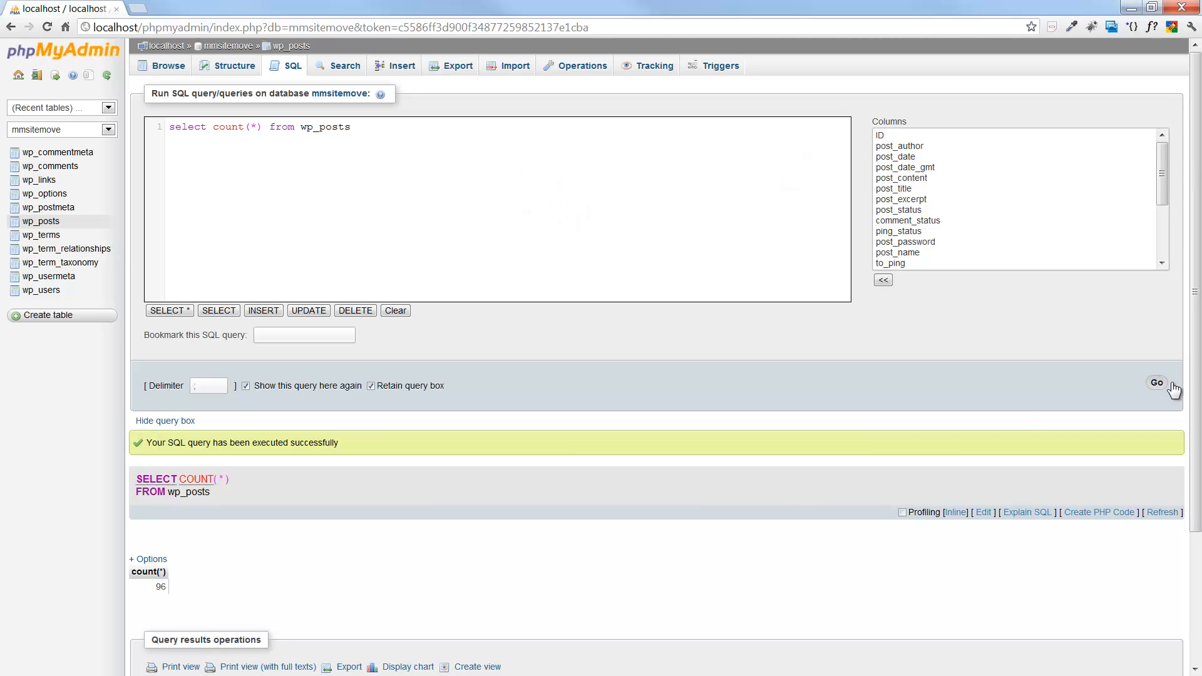
scroll(161, 596, down, 3)
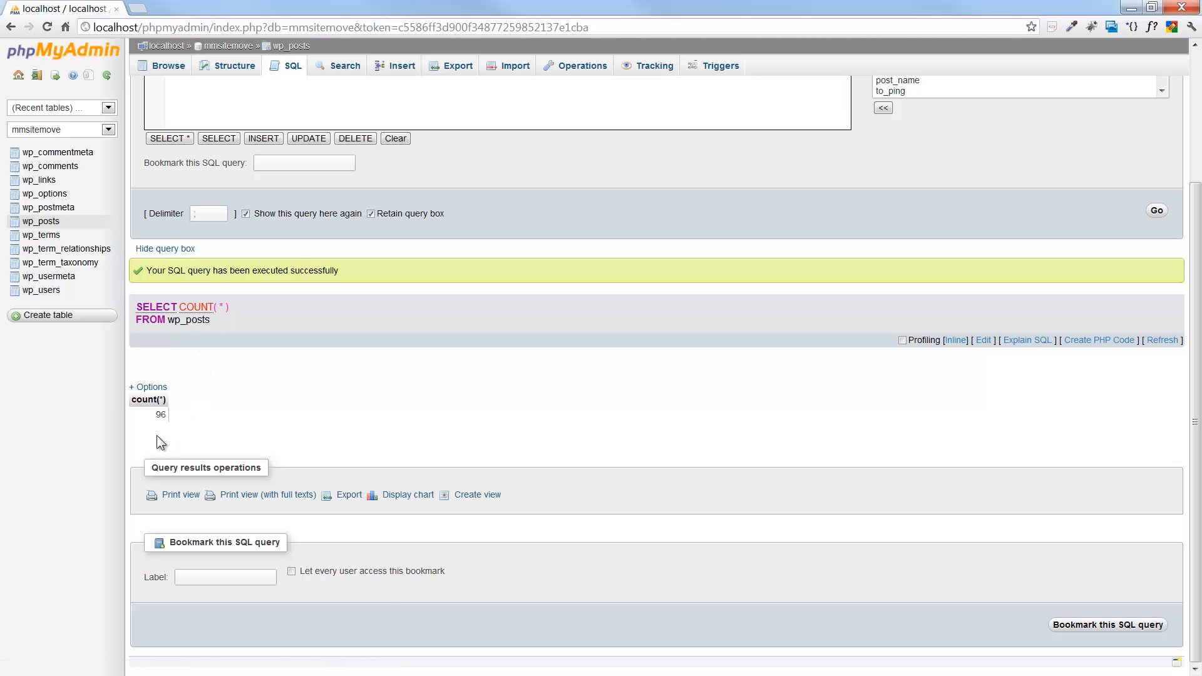
scroll(291, 418, up, 3)
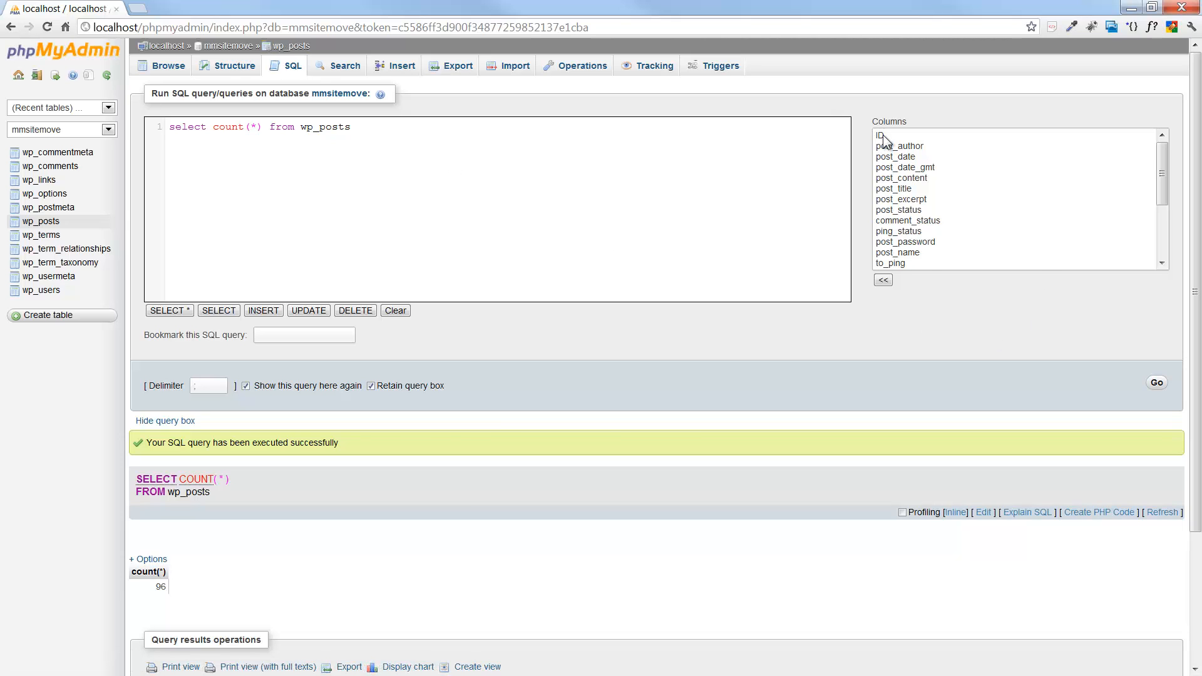
mouse_move(1166, 168)
mouse_down()
mouse_move(1166, 234)
mouse_move(1161, 152)
mouse_up()
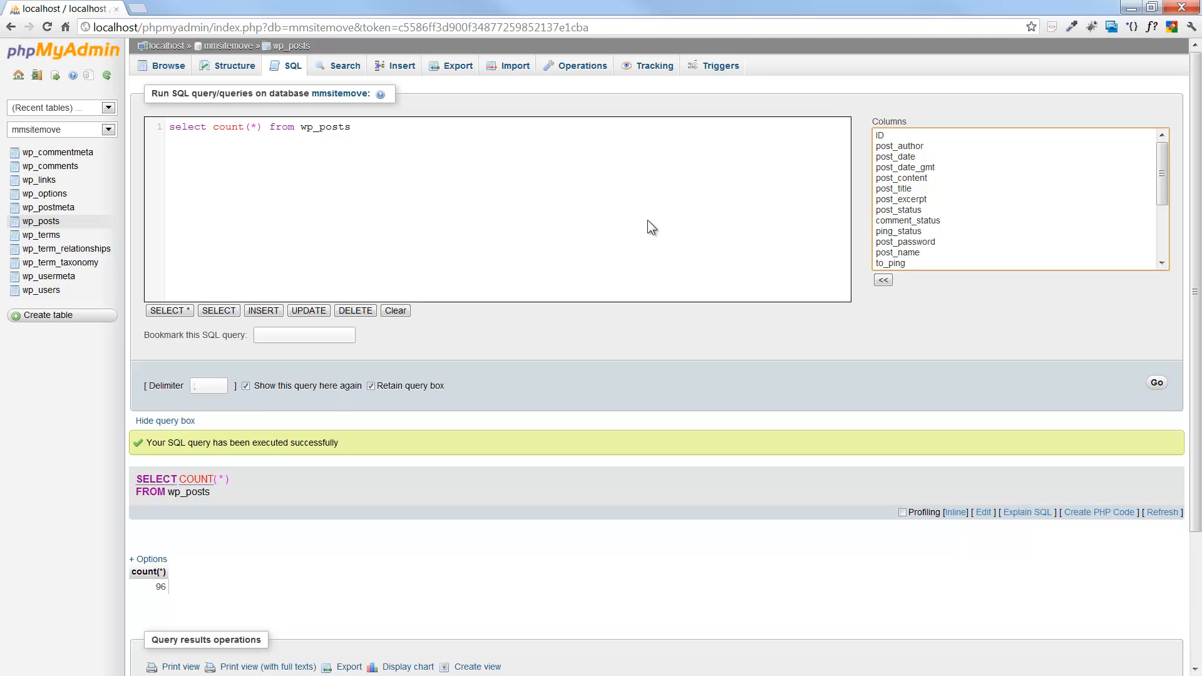
click(352, 127)
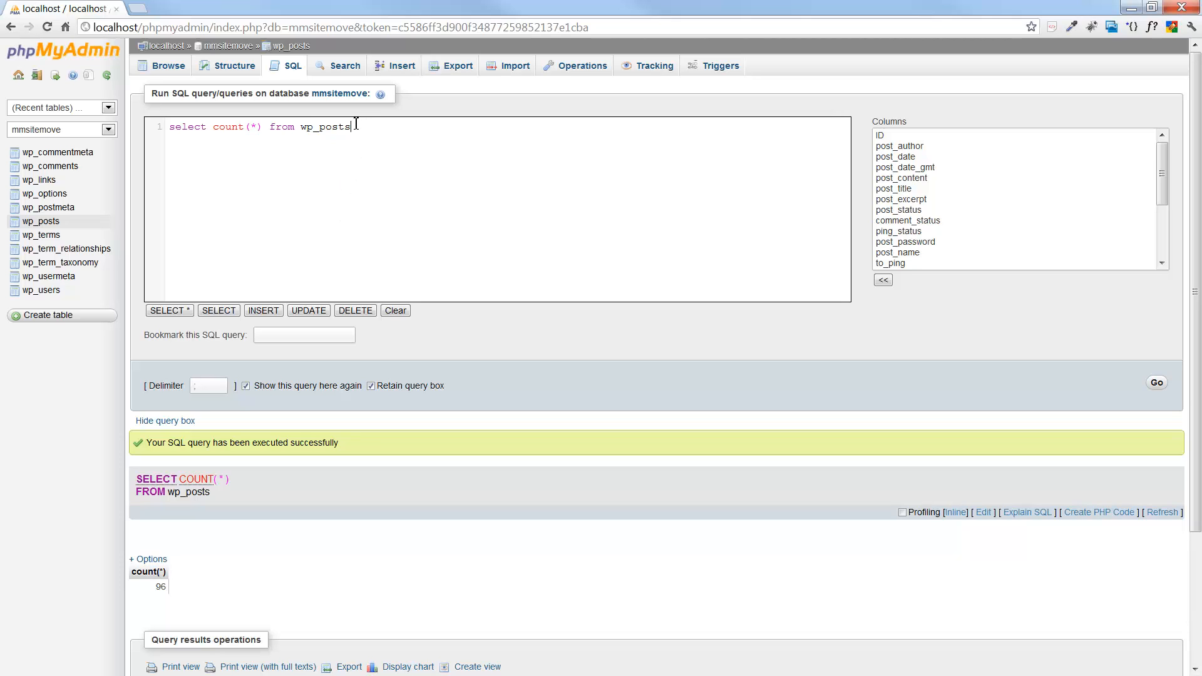
drag(353, 127, 181, 127)
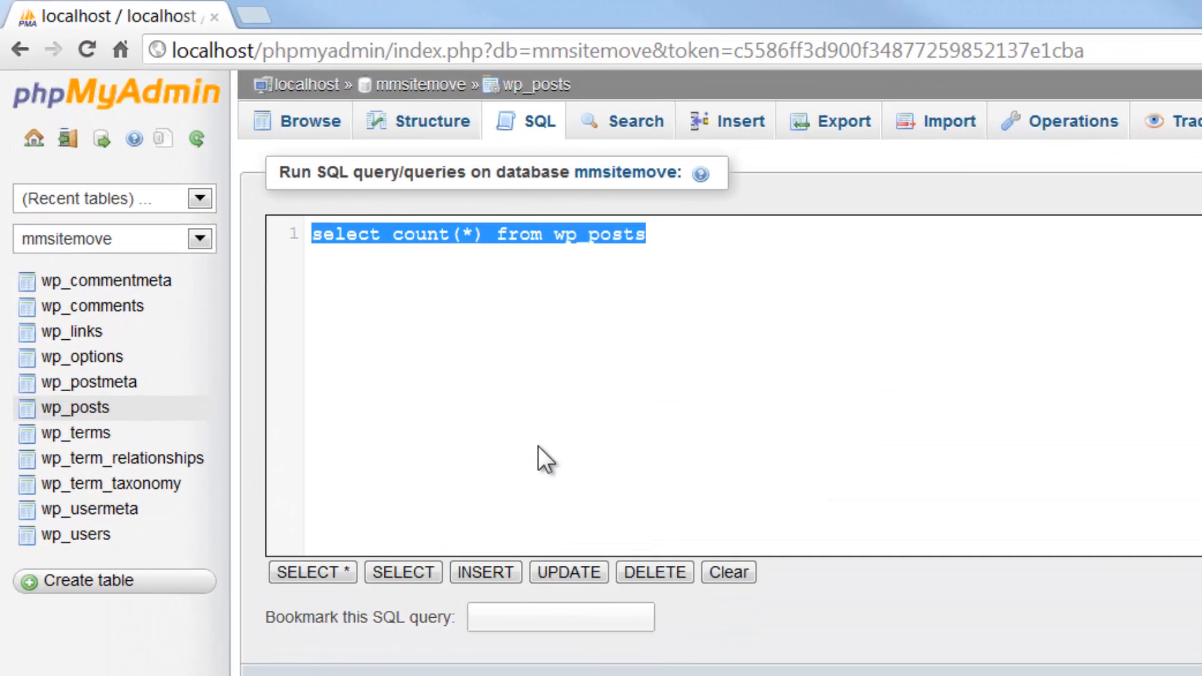
Run select ID, post_title, post_status, post_type from wp_posts, showing rows 0–29 of 96.
text(select )
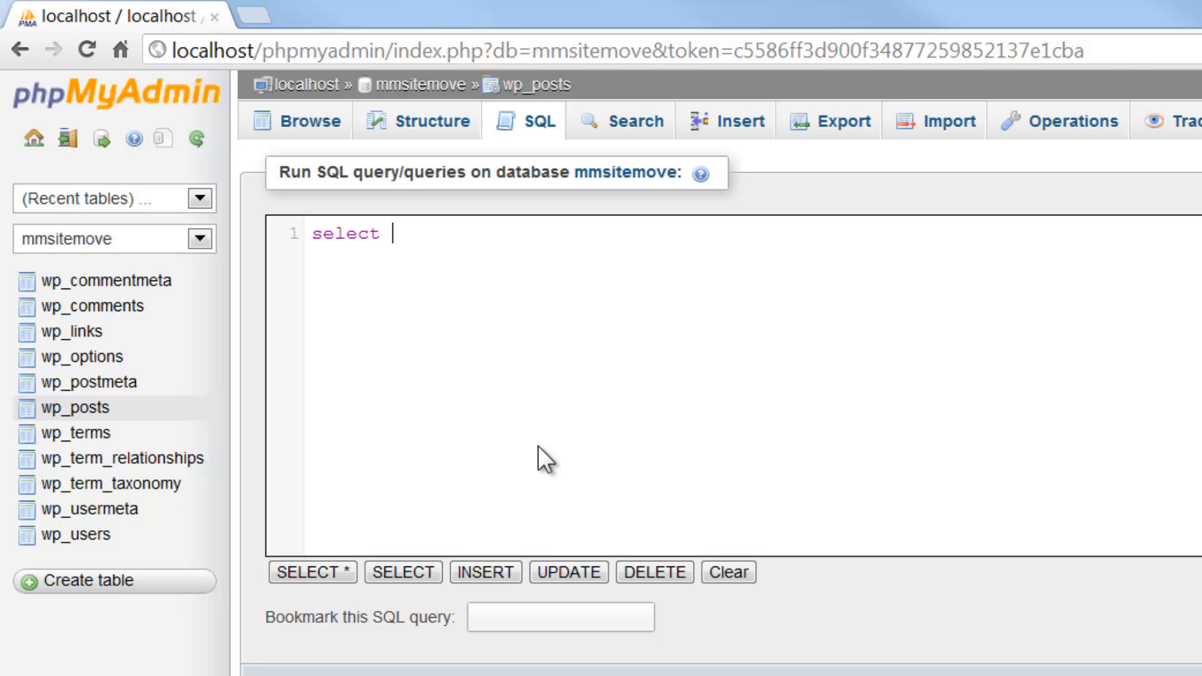
text(ID, post_t)
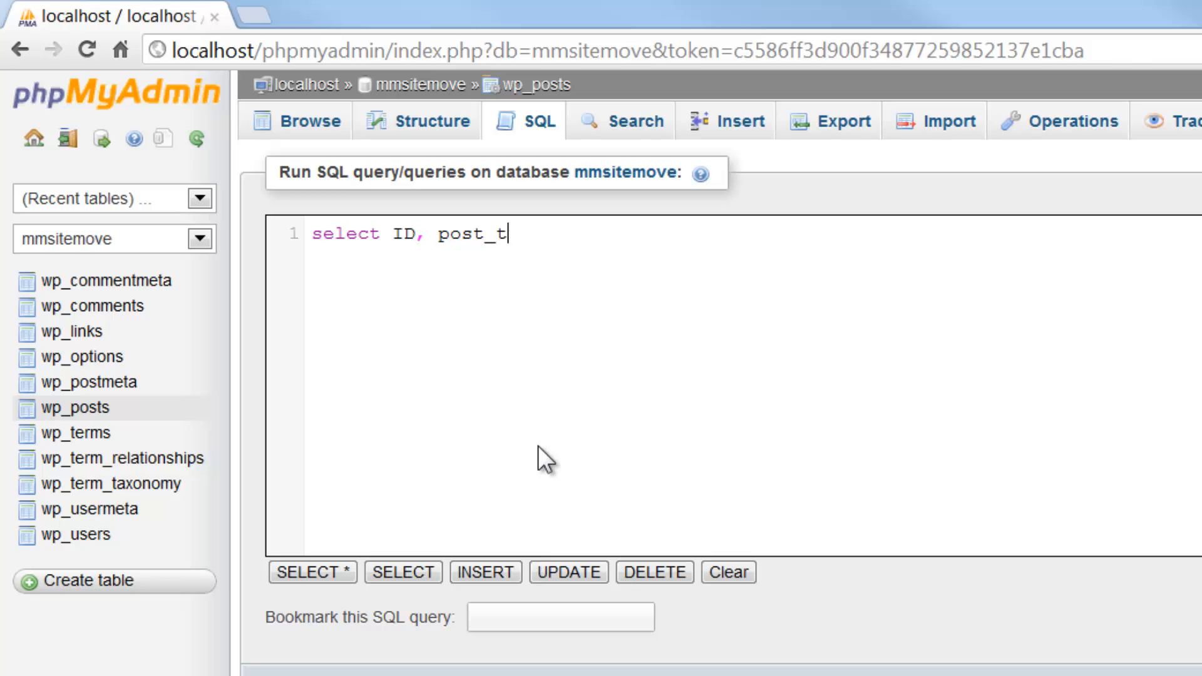
text(itle, )
text(post_stt)
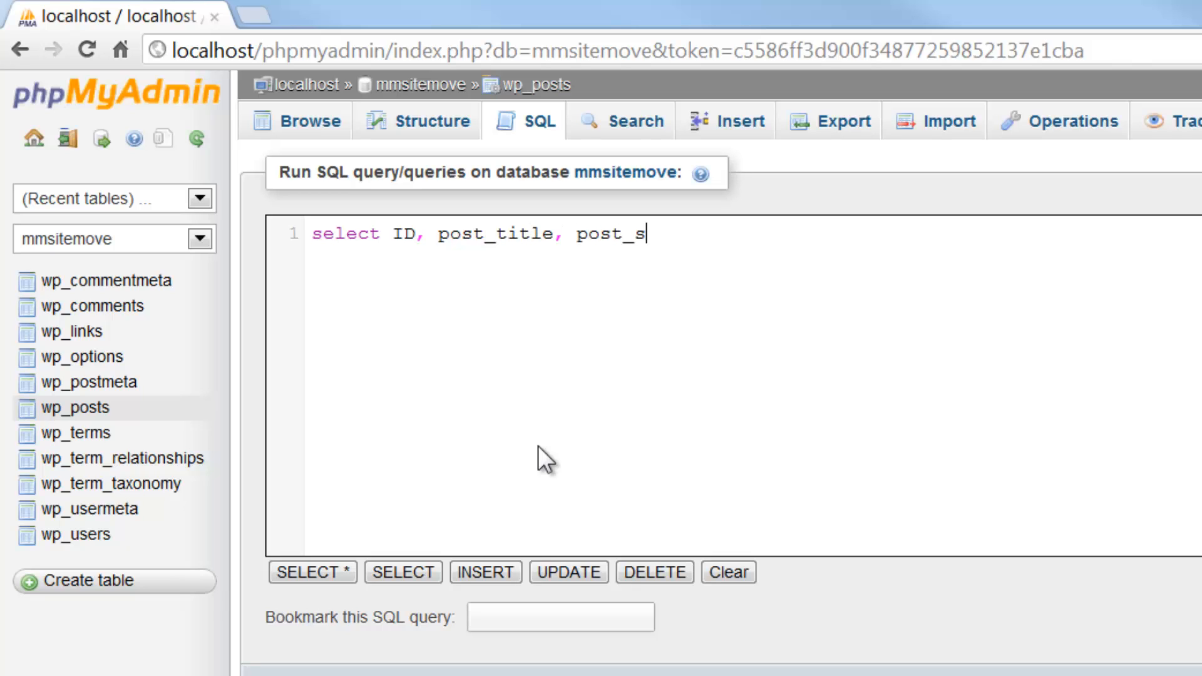
key(BackSpace)
key(BackSpace)
text(tatus, post_type)
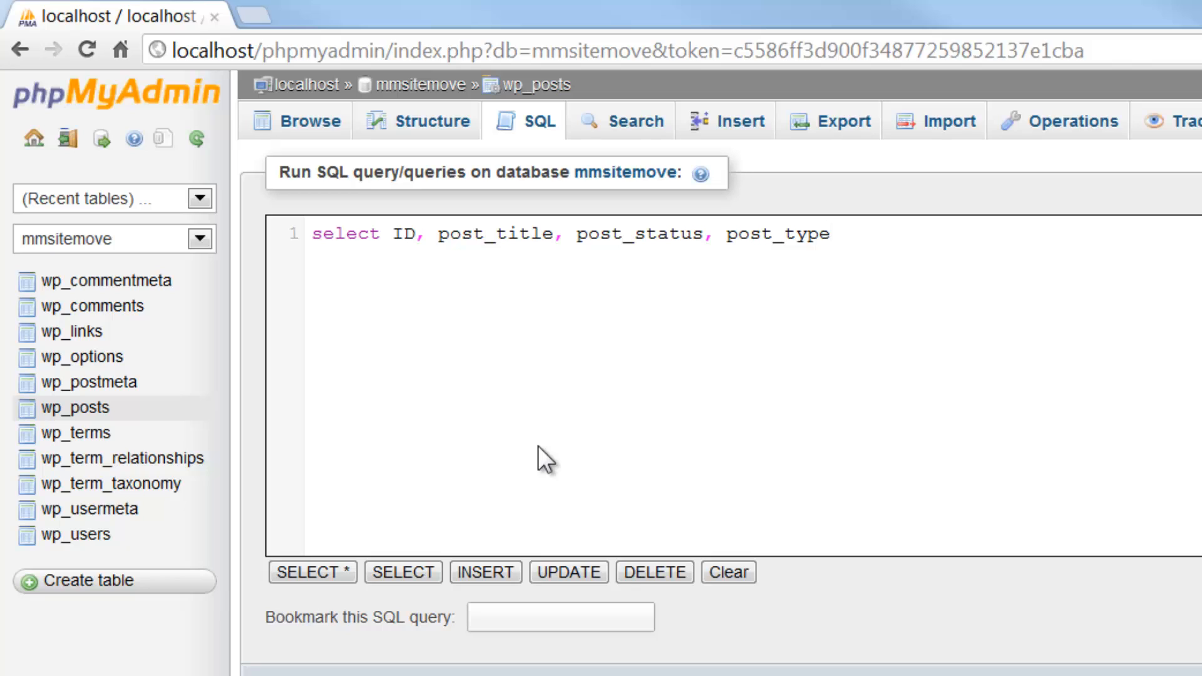
key(Return)
text(from wp_pos)
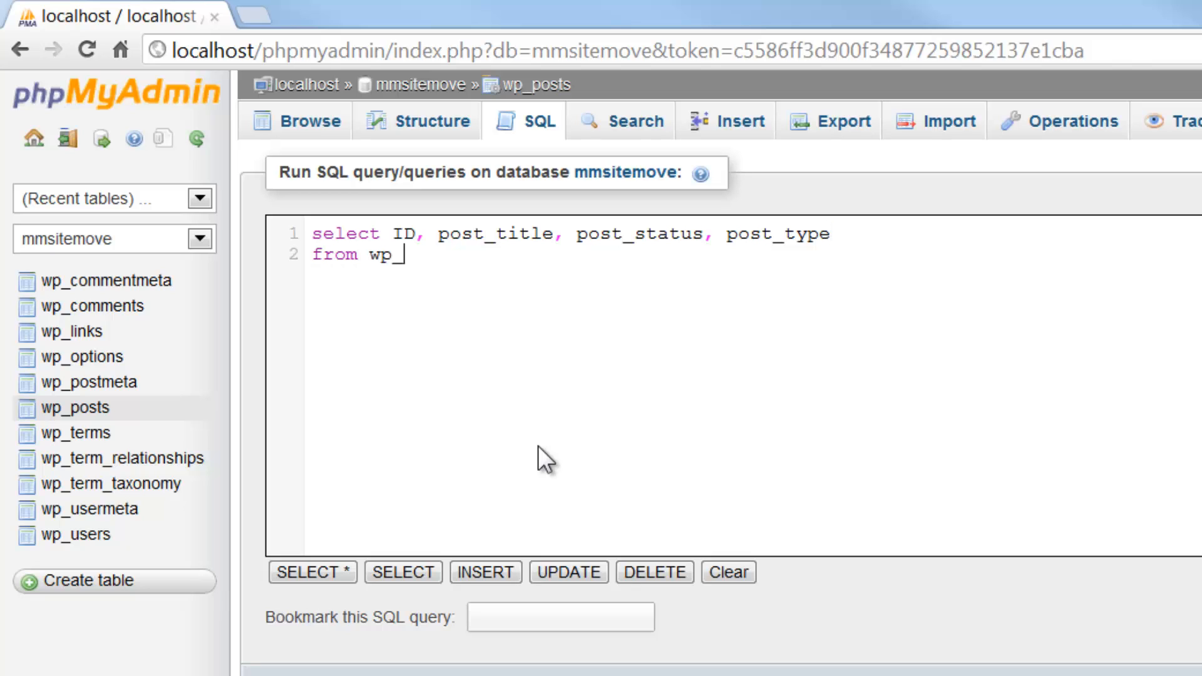
text(ts)
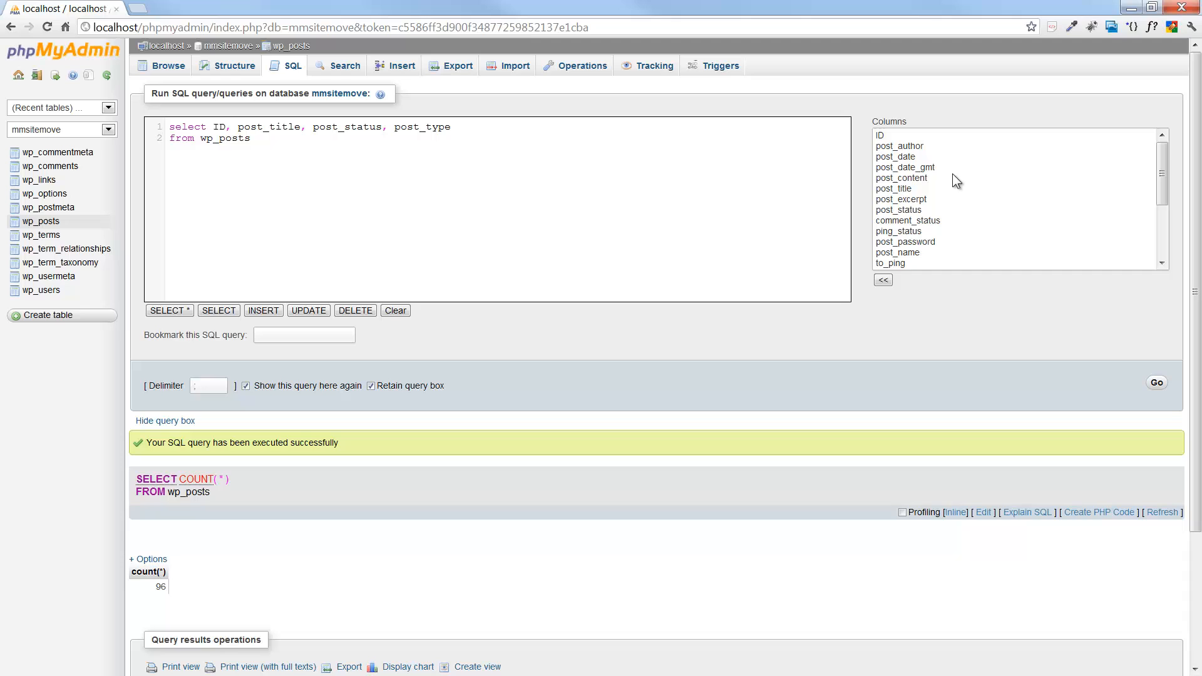
click(952, 177)
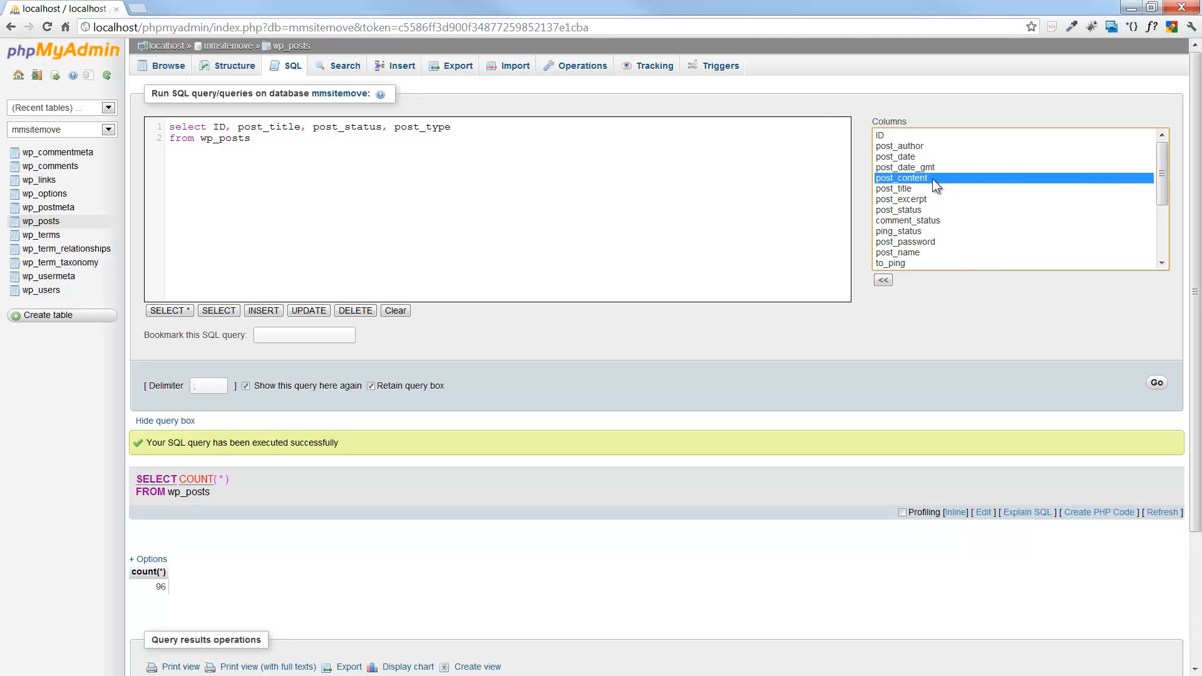
drag(1162, 175, 1172, 230)
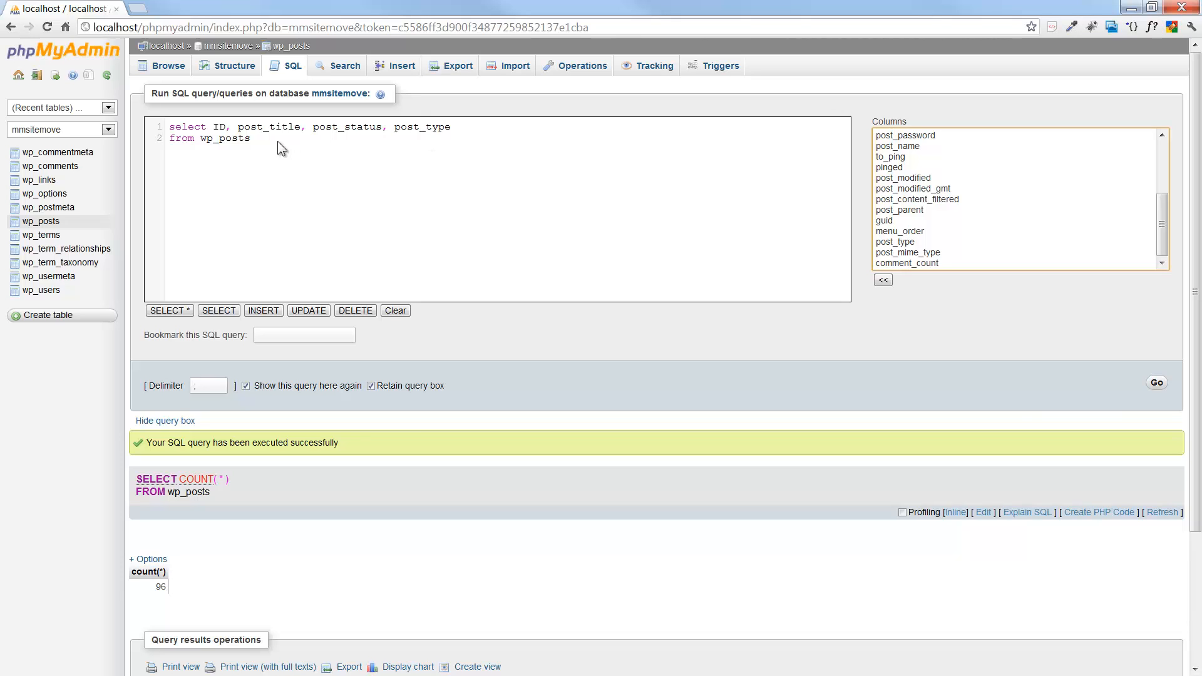
click(1158, 383)
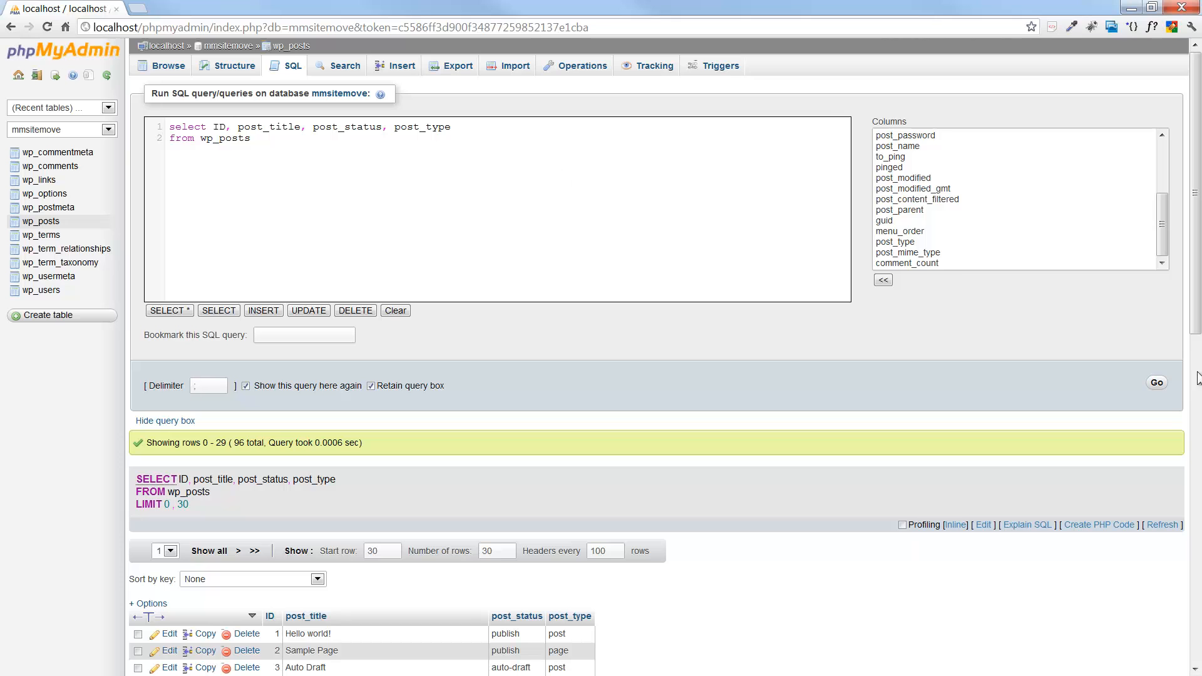
Scroll through each post's status and type, then select the column list for rewriting.
scroll(591, 298, down, 4)
scroll(681, 279, down, 4)
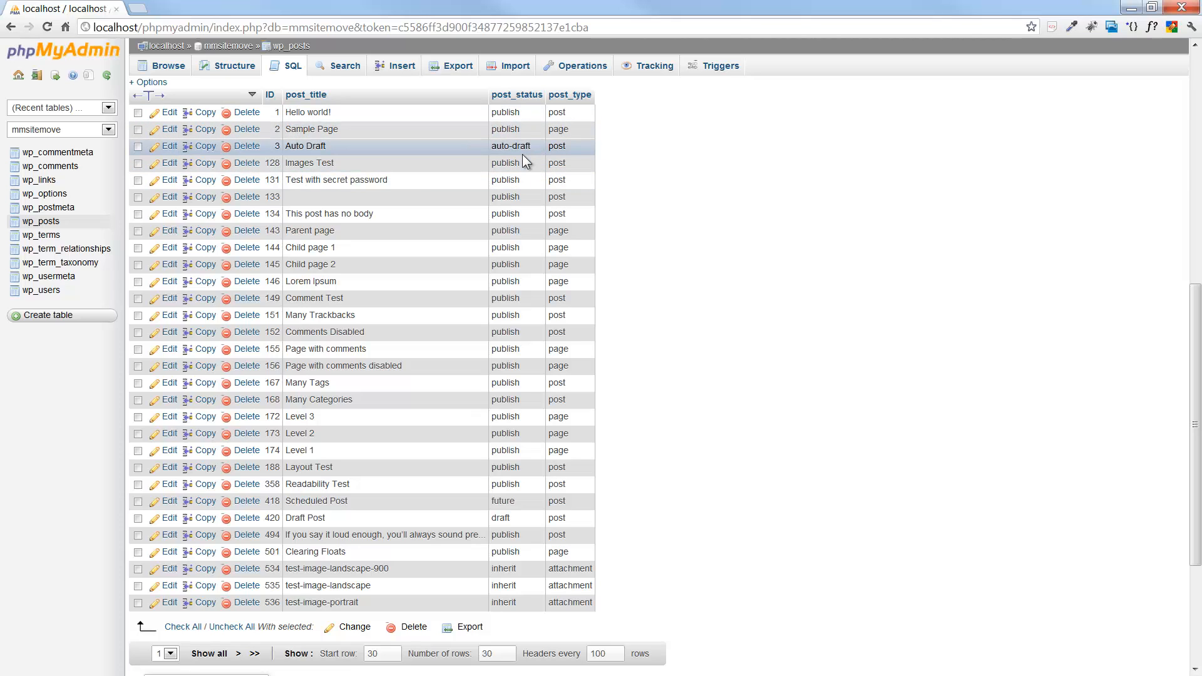
scroll(532, 313, down, 2)
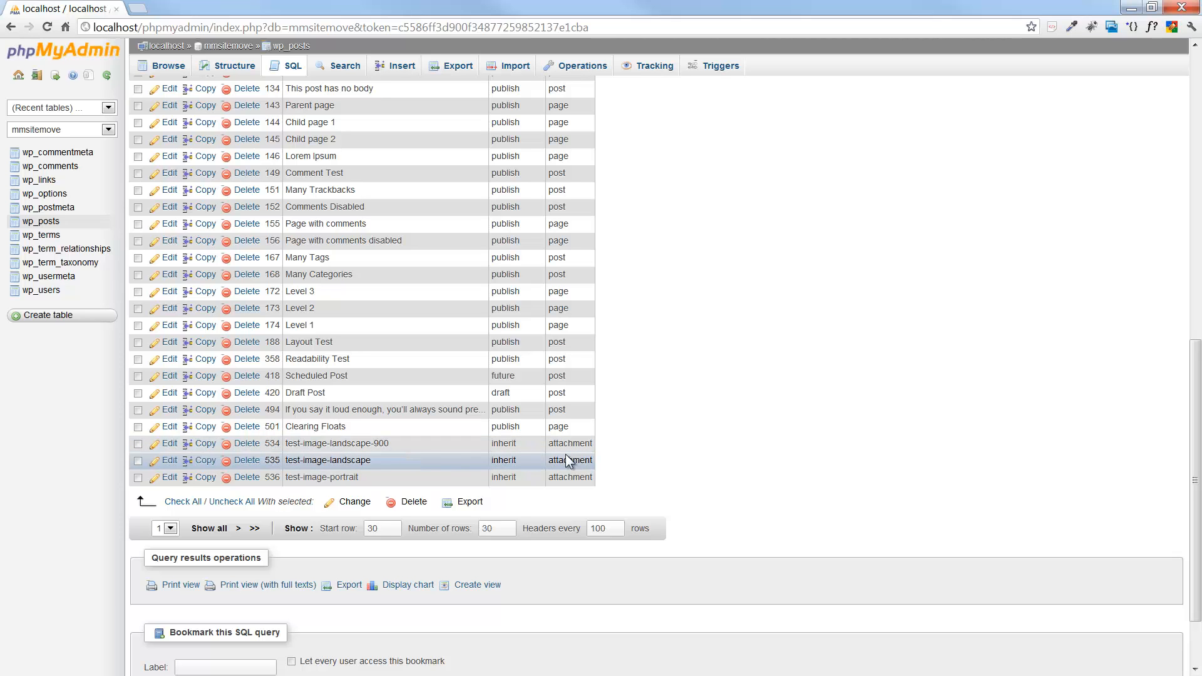
scroll(567, 460, up, 8)
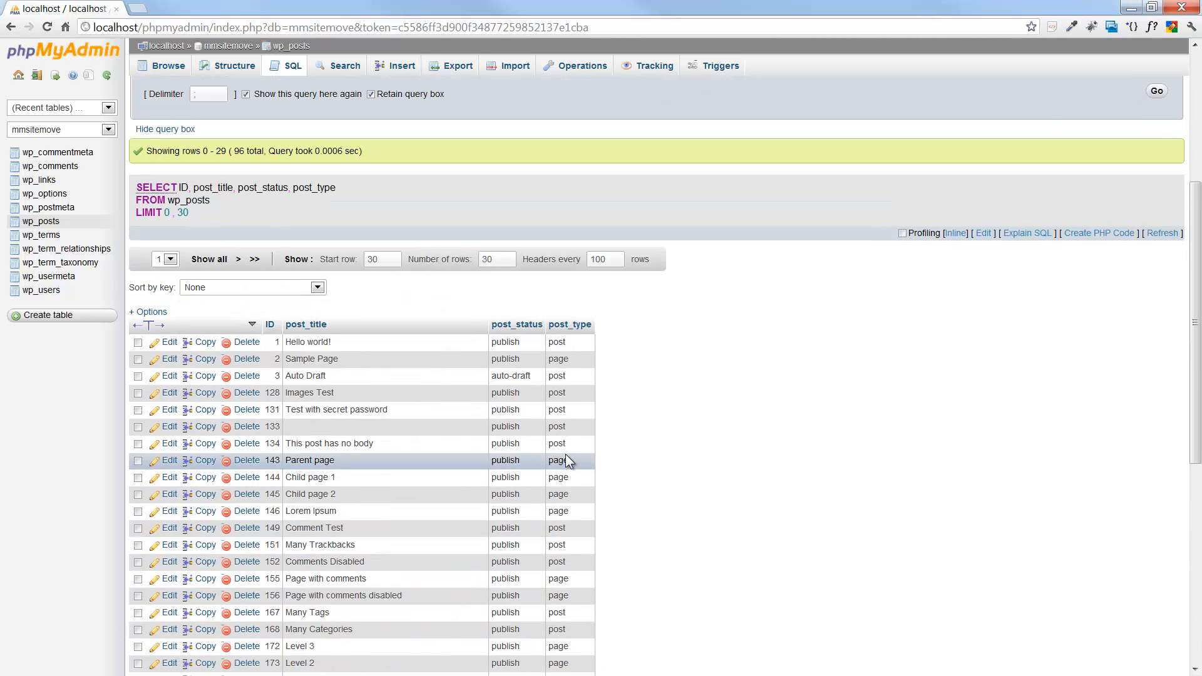
scroll(566, 454, down, 1)
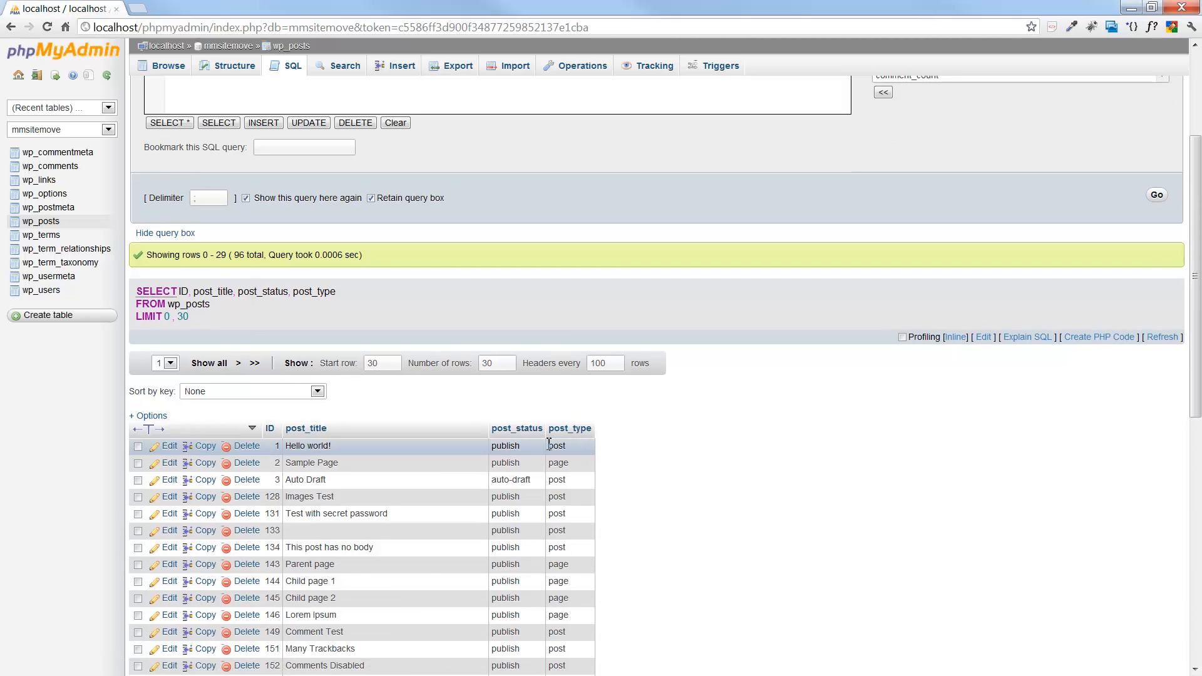
scroll(570, 445, up, 3)
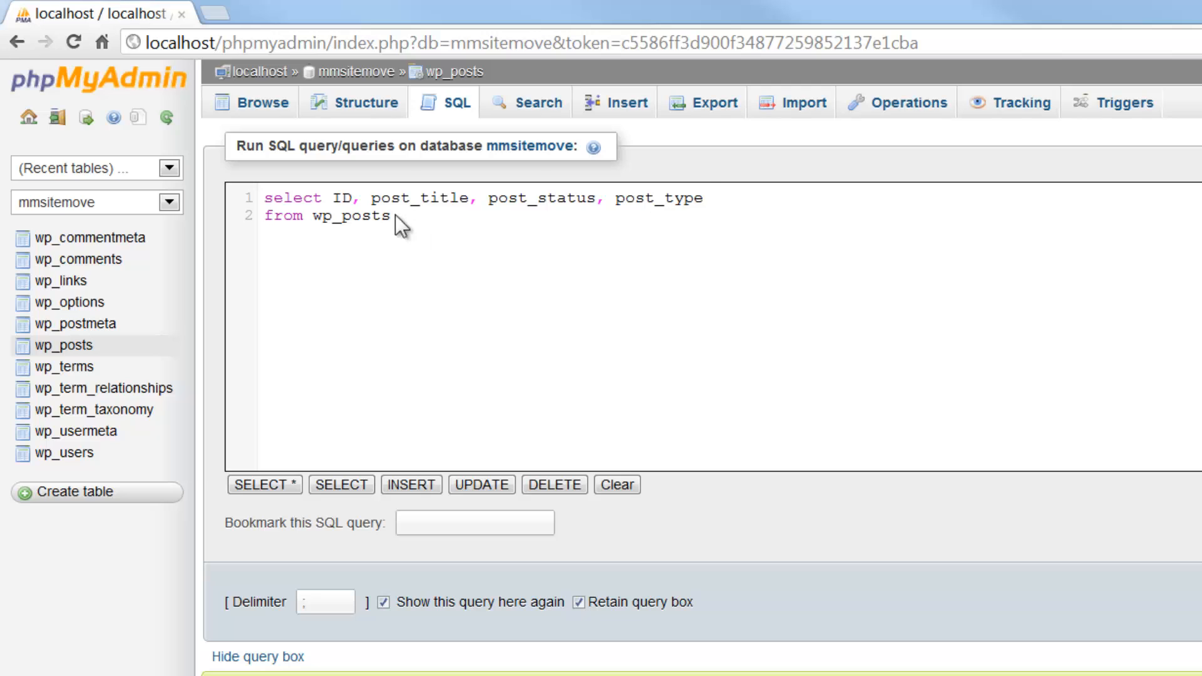
drag(392, 216, 336, 198)
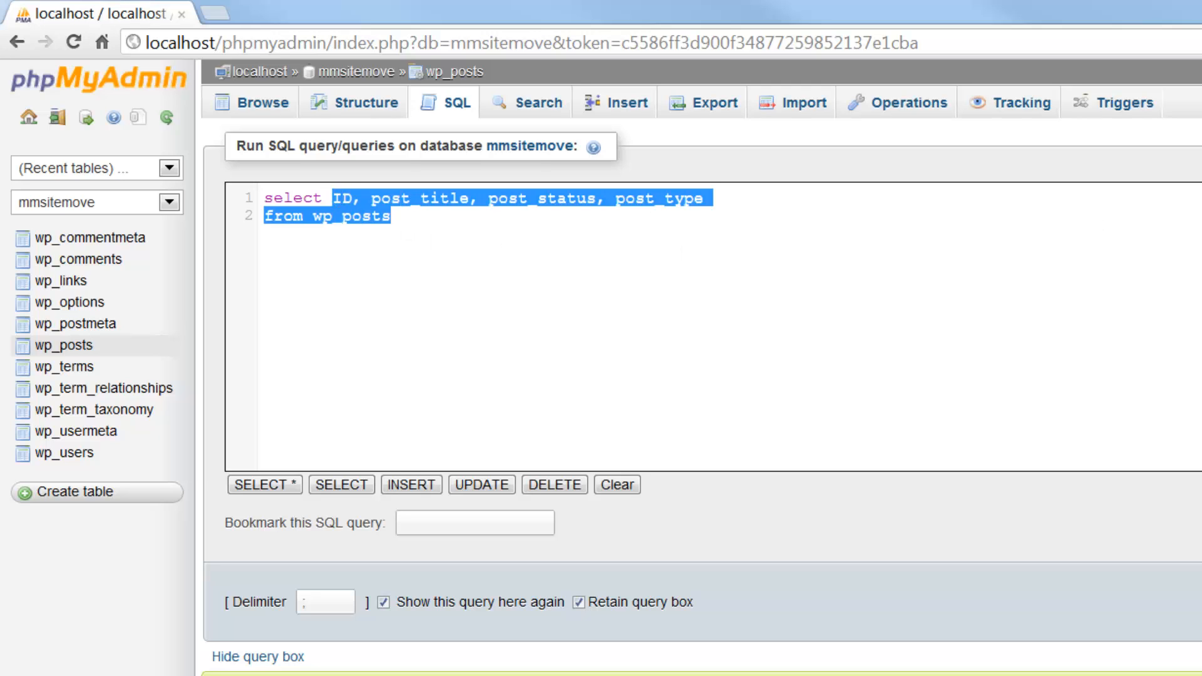
Replace the column list with count(*) aliased as posts.
text(count*)
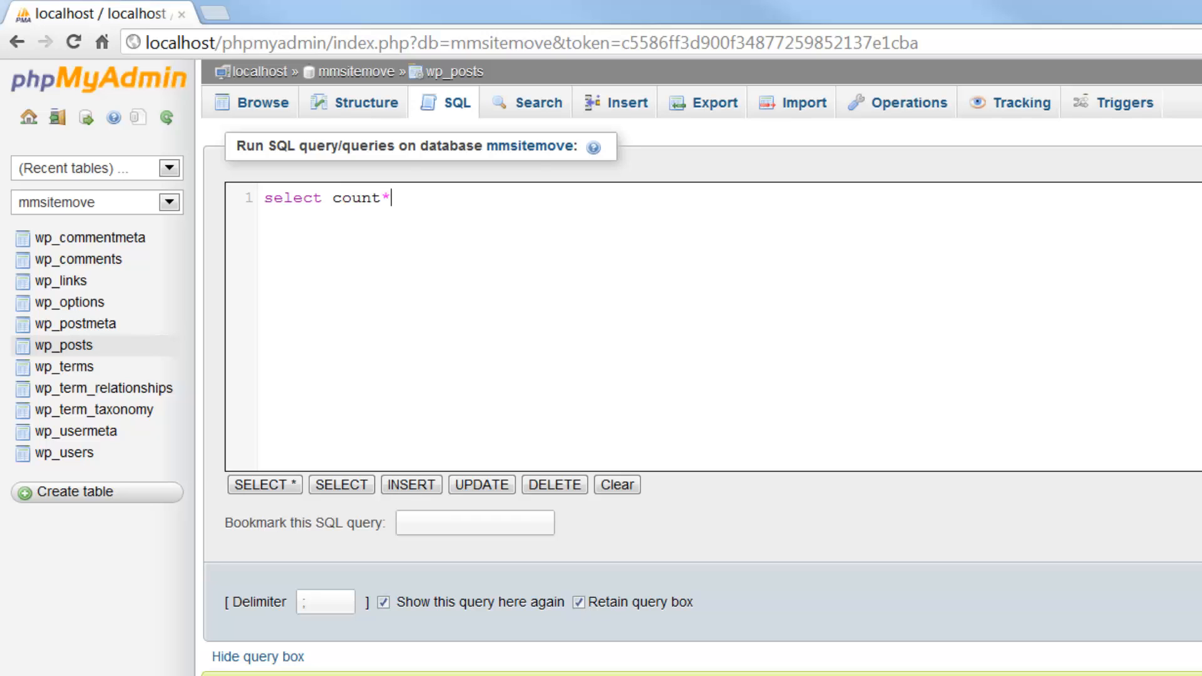
key(BackSpace)
text((*) posts)
key(Left)
key(Left)
key(Left)
key(Left)
key(Left)
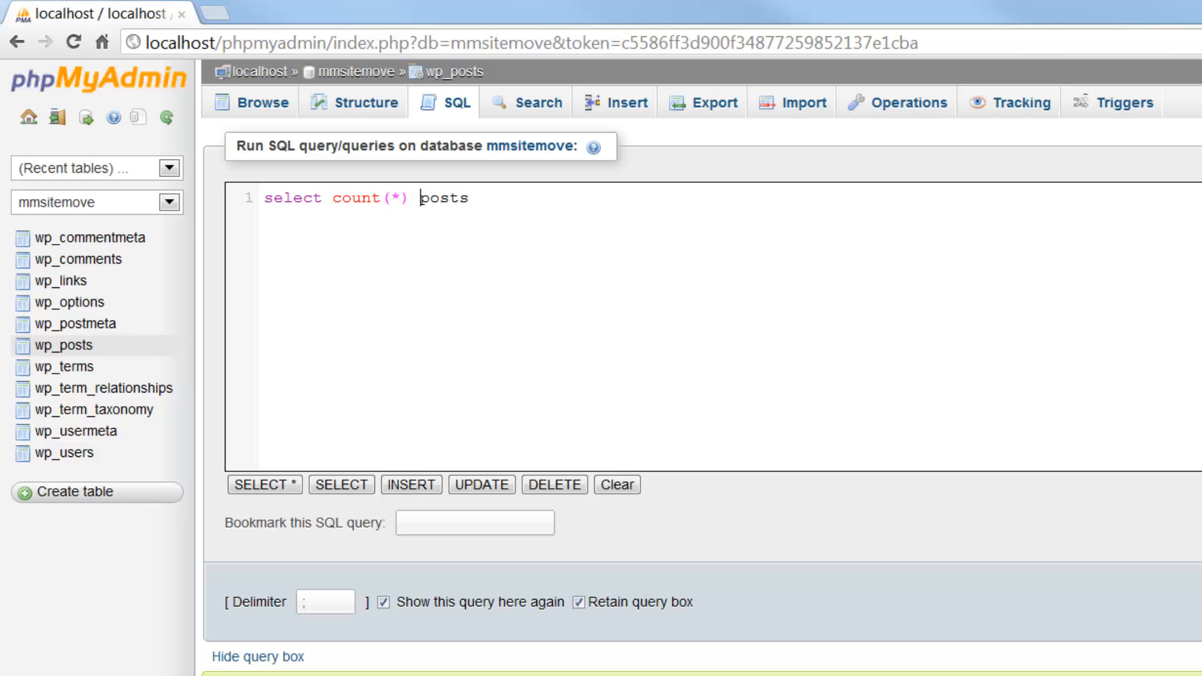
text(as)
key(BackSpace)
key(BackSpace)
key(BackSpace)
key(Right)
key(Right)
key(Right)
key(Right)
key(Right)
key(Left)
key(Left)
key(Left)
key(Left)
key(Left)
key(Left)
key(Right)
key(Right)
key(Right)
key(Right)
key(Right)
key(Right)
Add post_type to the select list and a 'from wp_posts' line.
text(, p)
key(BackSpace)
text(post_type)
key(Return)
text(from )
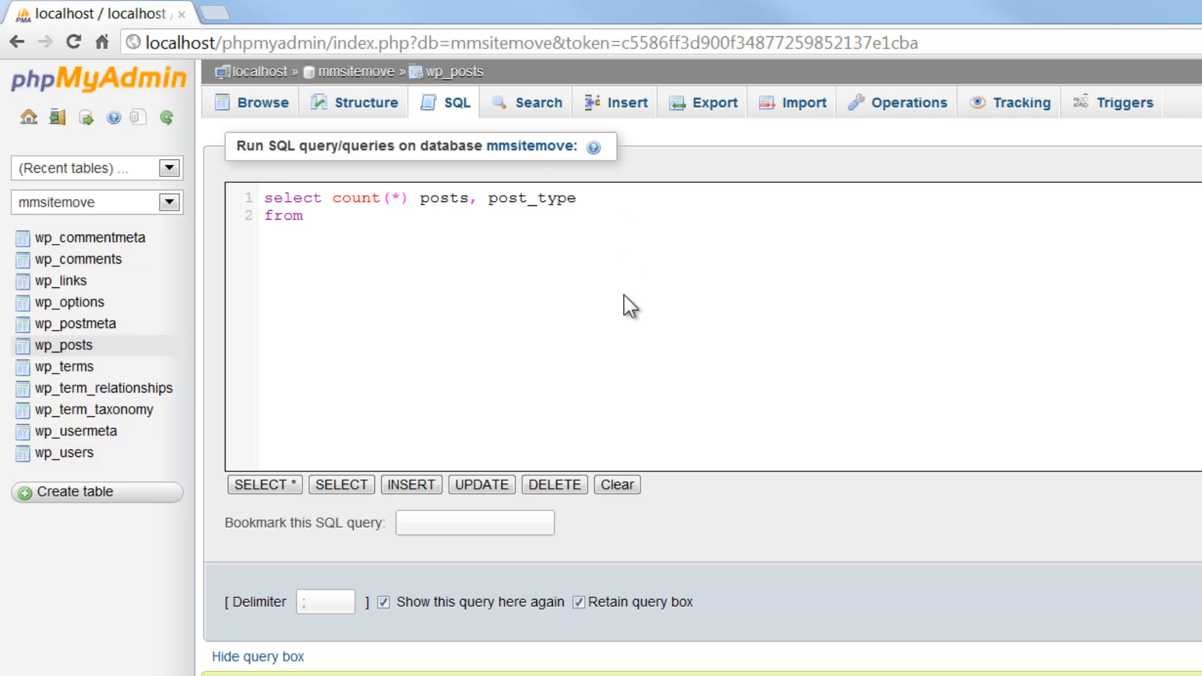
text(wp_posts)
key(Return)
Add 'group by post_type' and 'order by posts desc' lines to the query.
text(p)
key(BackSpace)
text(grpu)
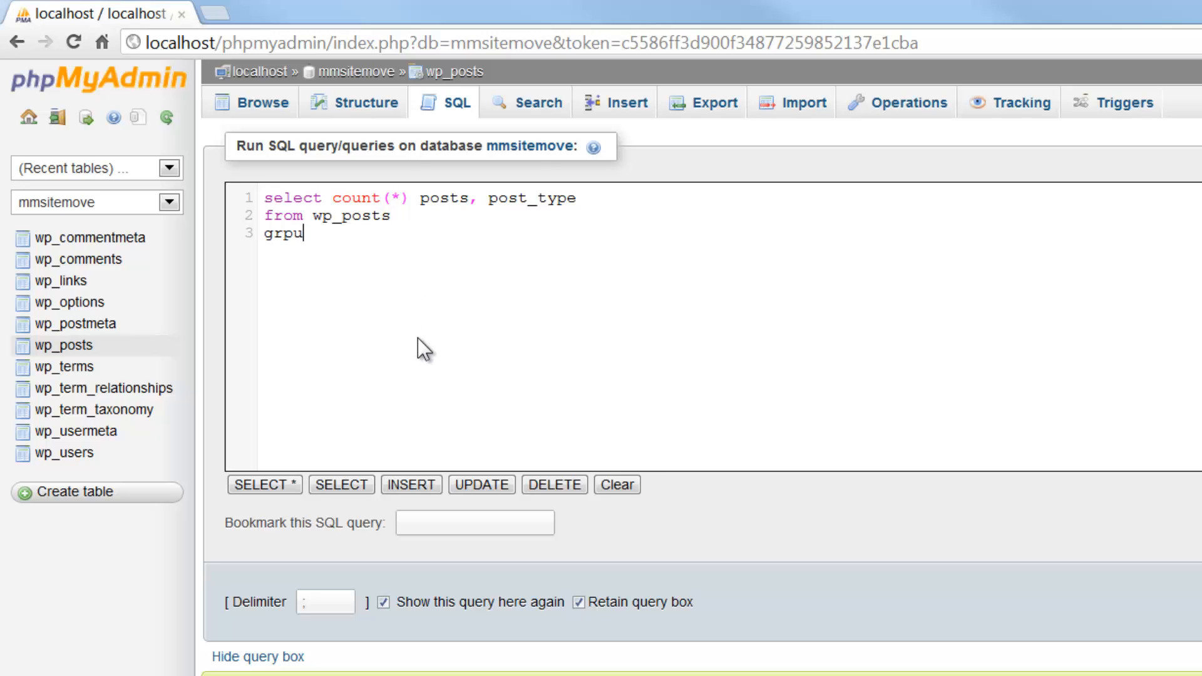
key(BackSpace)
key(BackSpace)
key(BackSpace)
text(roup by post_type)
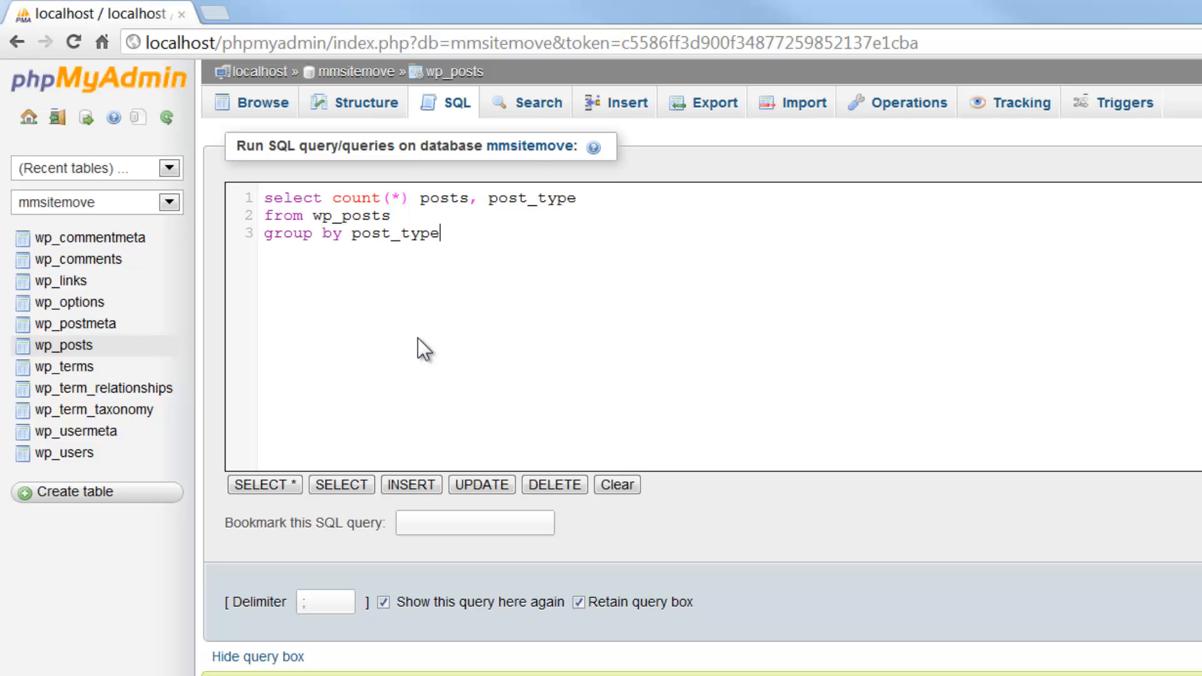
key(Return)
text(order by posts)
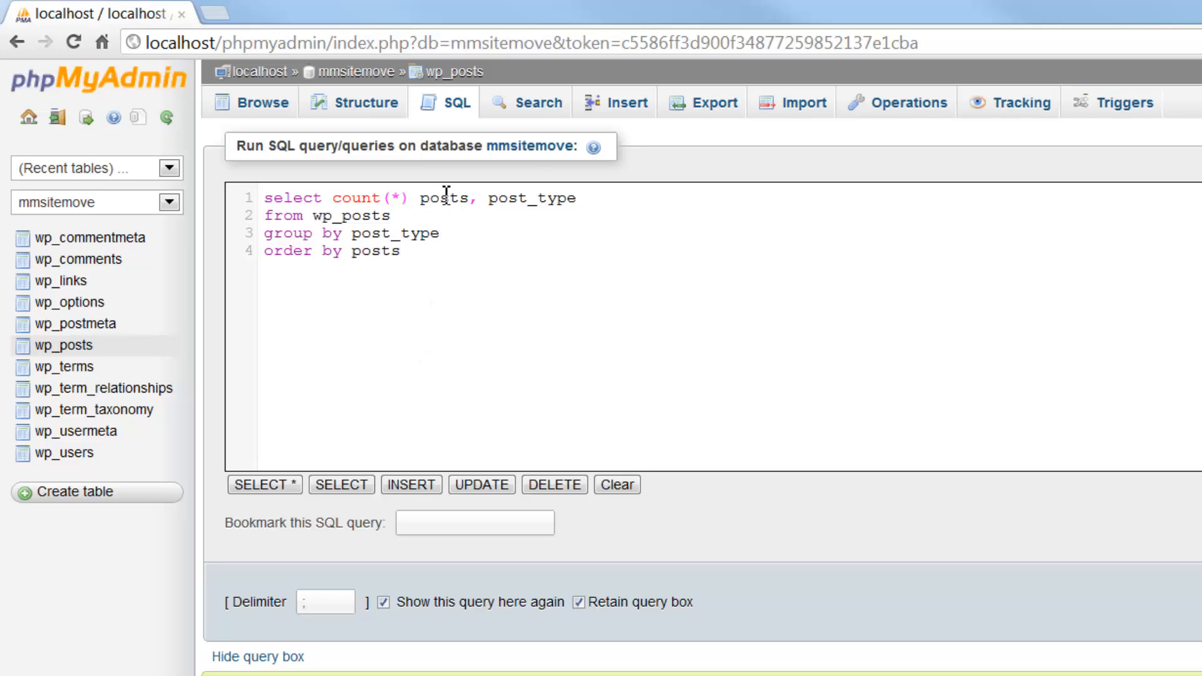
text(desc)
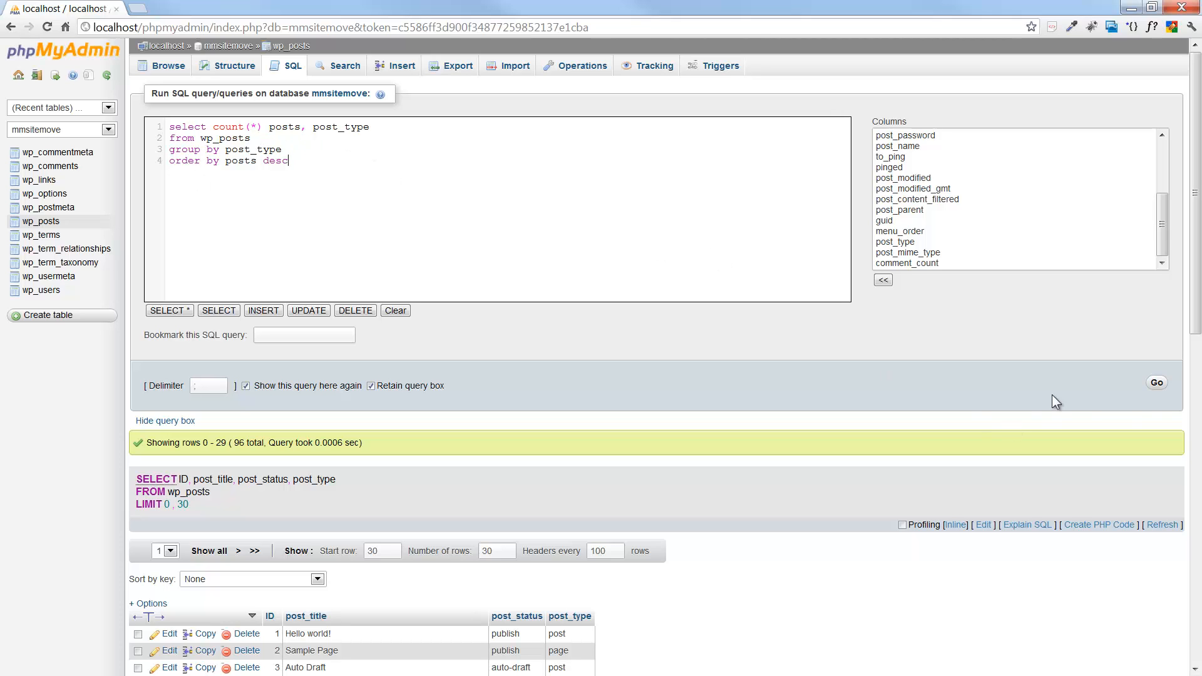
Run the query: post 31, revision 24, attachment 16, nav_menu_item 13, page 12.
click(1155, 383)
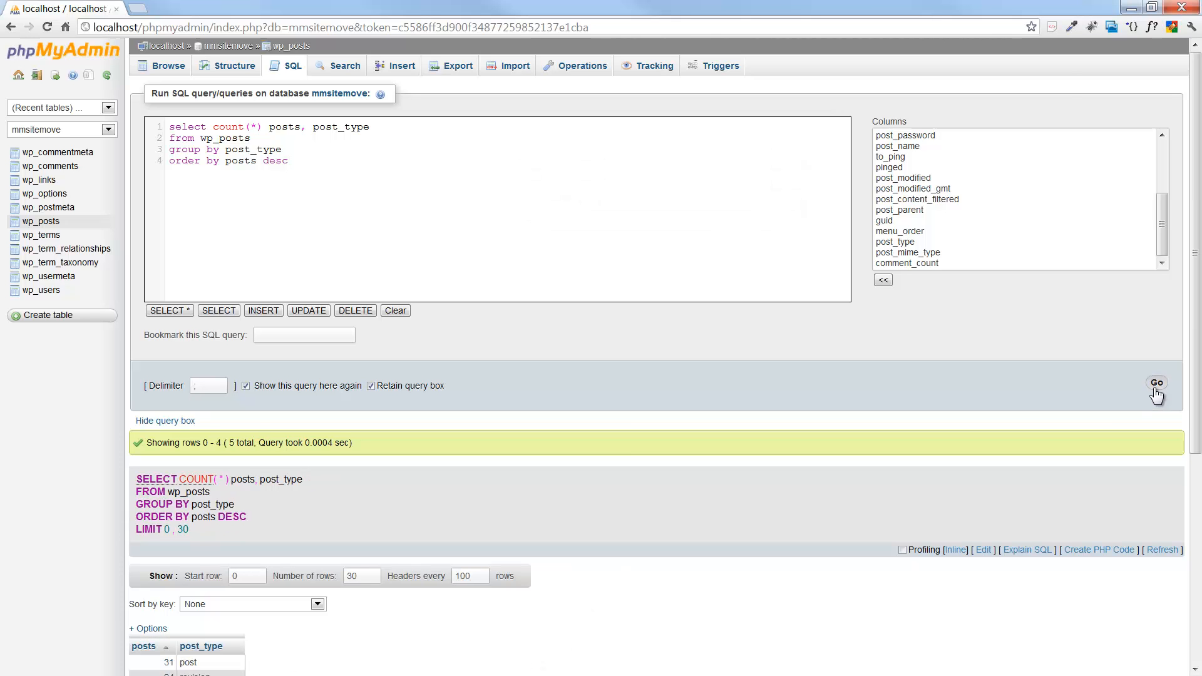
scroll(456, 343, down, 5)
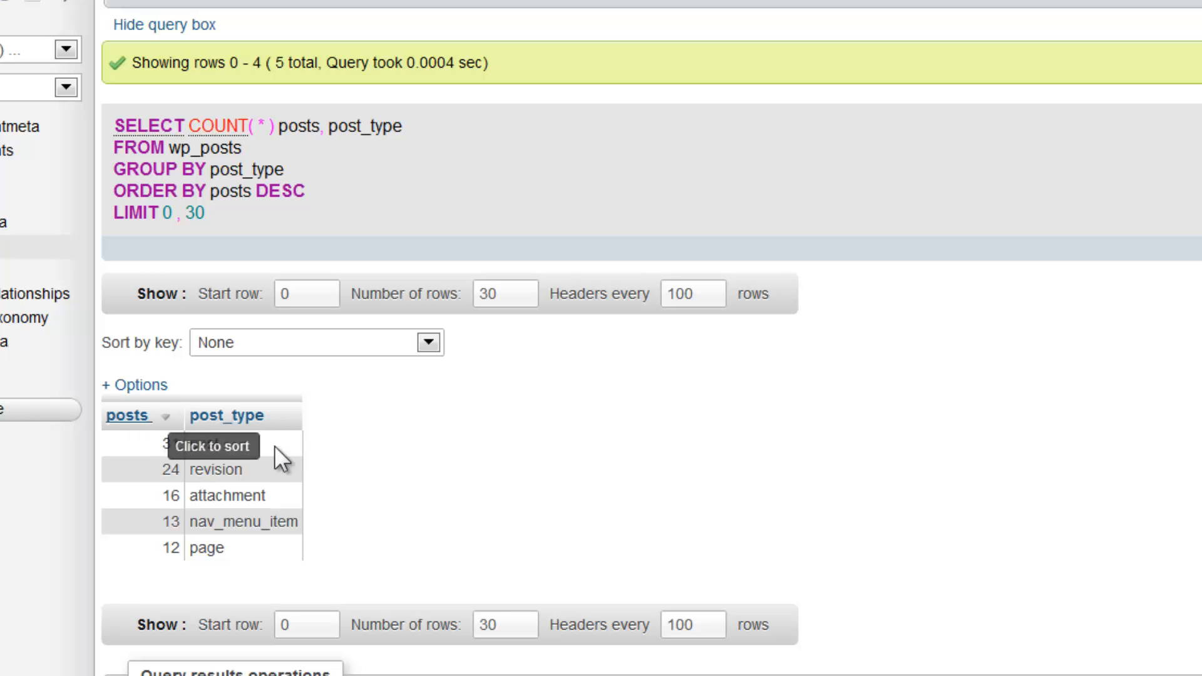
scroll(536, 517, up, 5)
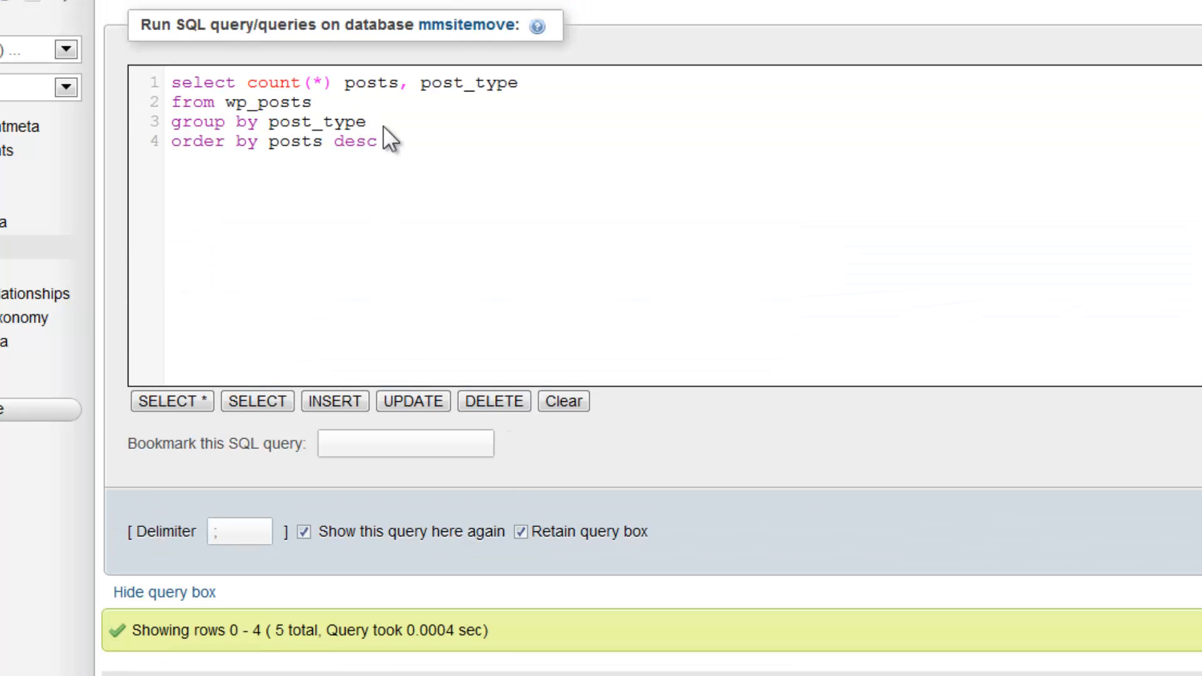
Swap post_type for post_status in select and group by, then run it for six statuses.
click(216, 125)
click(464, 82)
key(Delete)
key(Delete)
key(Delete)
key(Delete)
text(status)
click(334, 122)
key(BackSpace)
text(status)
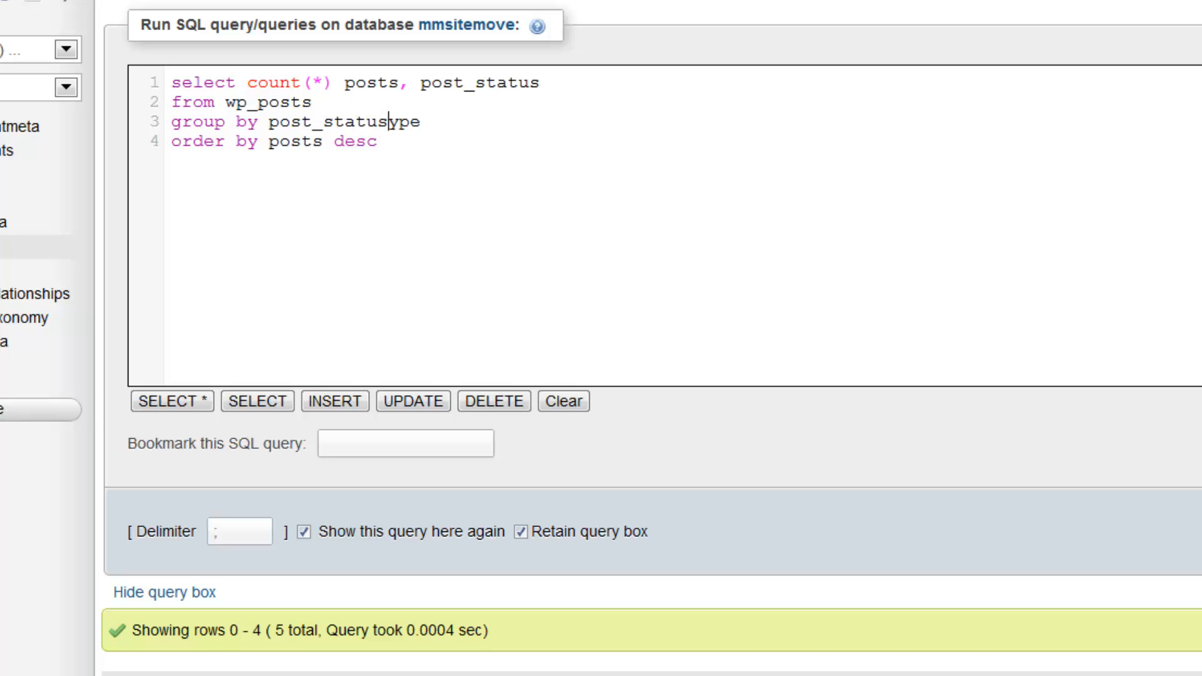
key(Delete)
key(Delete)
key(Delete)
key(ctrl+Return)
scroll(983, 470, down, 9)
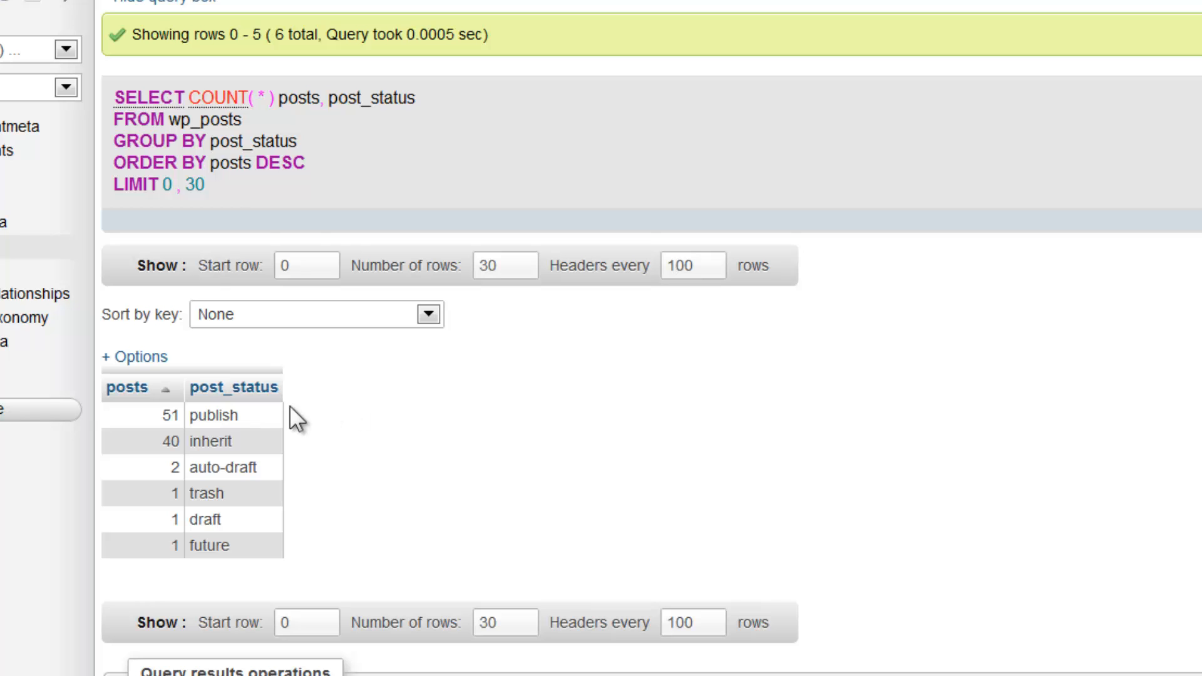
scroll(371, 479, up, 9)
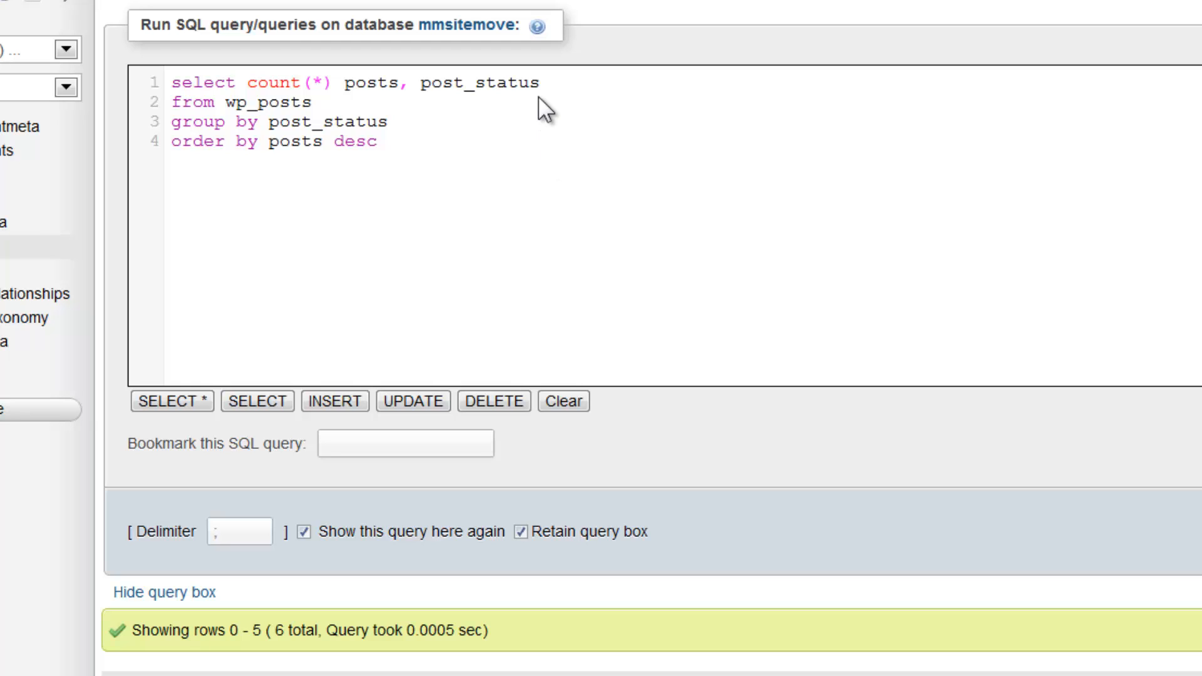
Add post_type to the select list after the posts count.
click(401, 83)
key(Right)
key(Right)
key(Right)
key(Right)
key(Right)
key(Right)
key(Right)
key(Right)
key(Right)
key(Right)
key(Right)
key(Right)
key(Left)
key(Left)
key(Left)
key(Left)
key(Left)
text(type, post_)
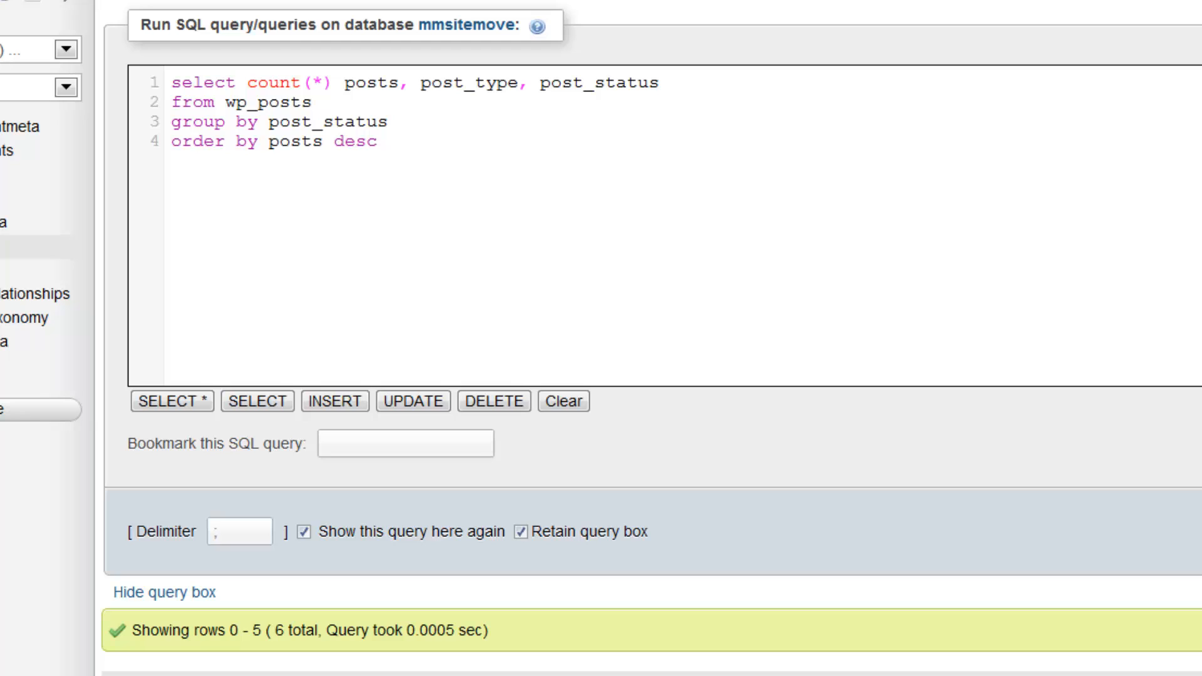
Insert where post_type = 'post' and append post_type to the group by clause.
key(Return)
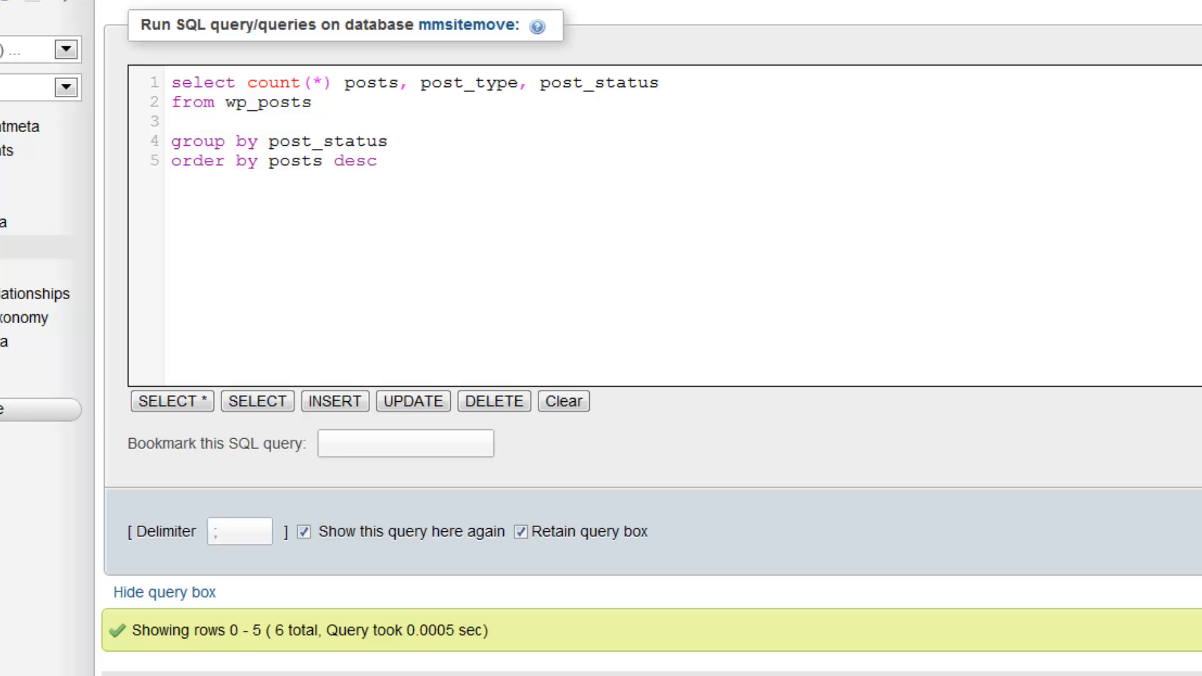
text(where post)
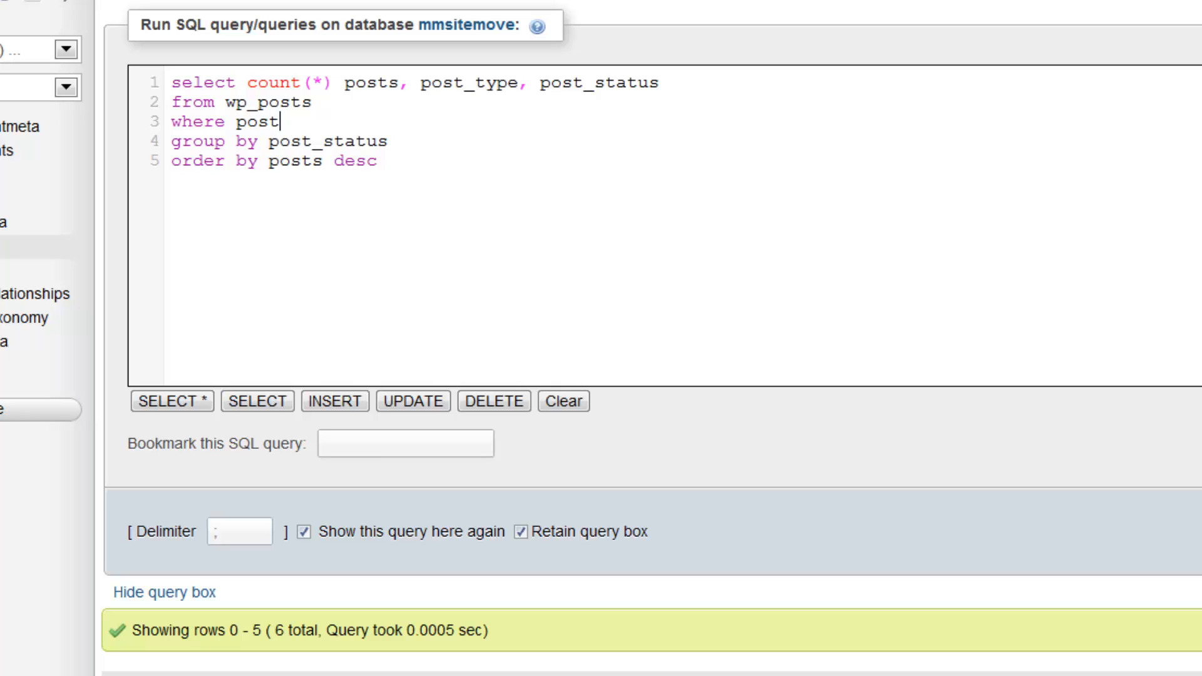
text(_type = 'post')
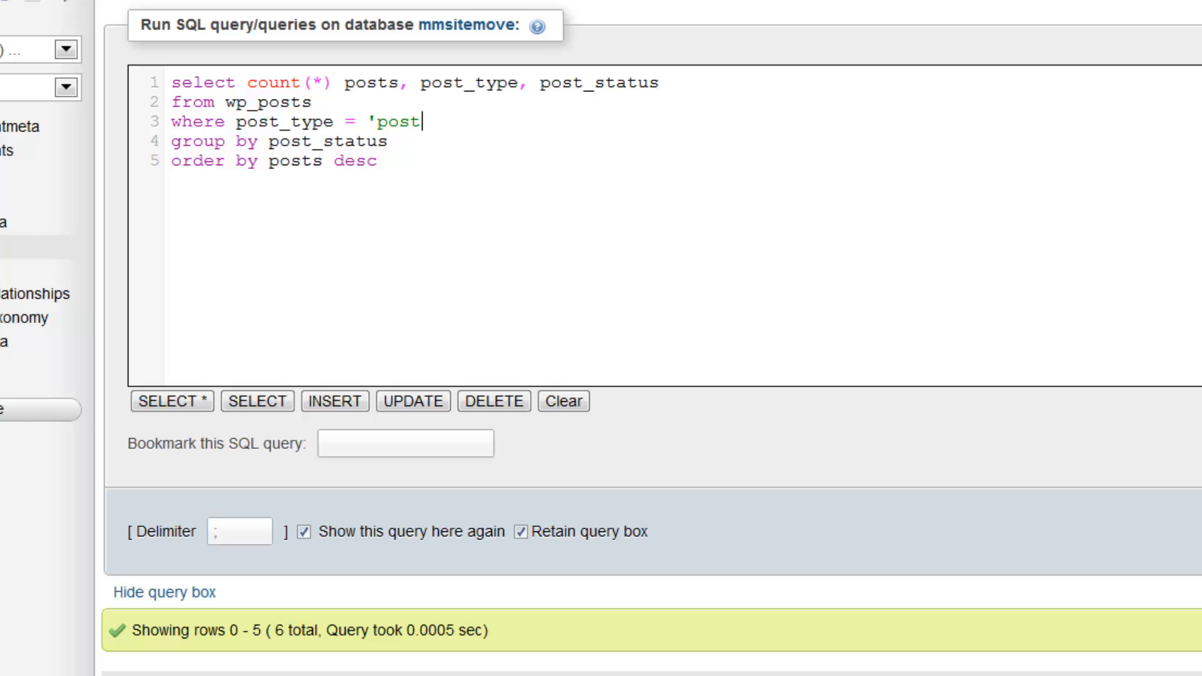
key(Down)
key(Down)
key(Up)
key(End)
text(, post_type)
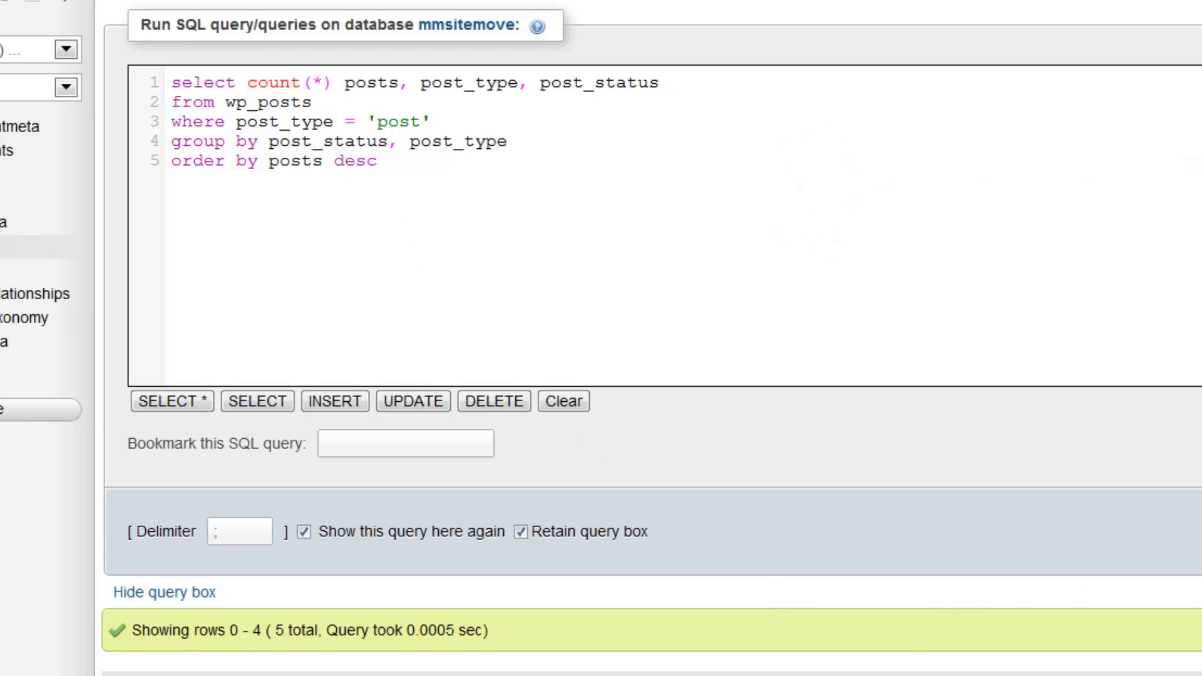
scroll(1169, 571, down, 9)
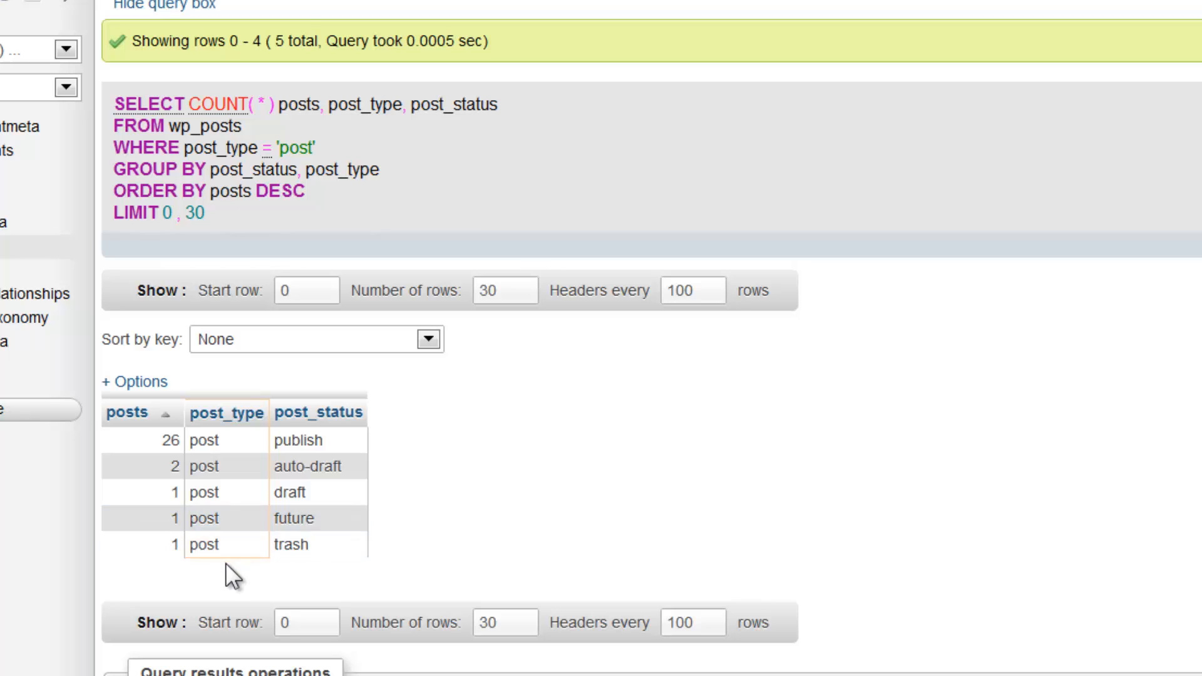
scroll(667, 463, up, 8)
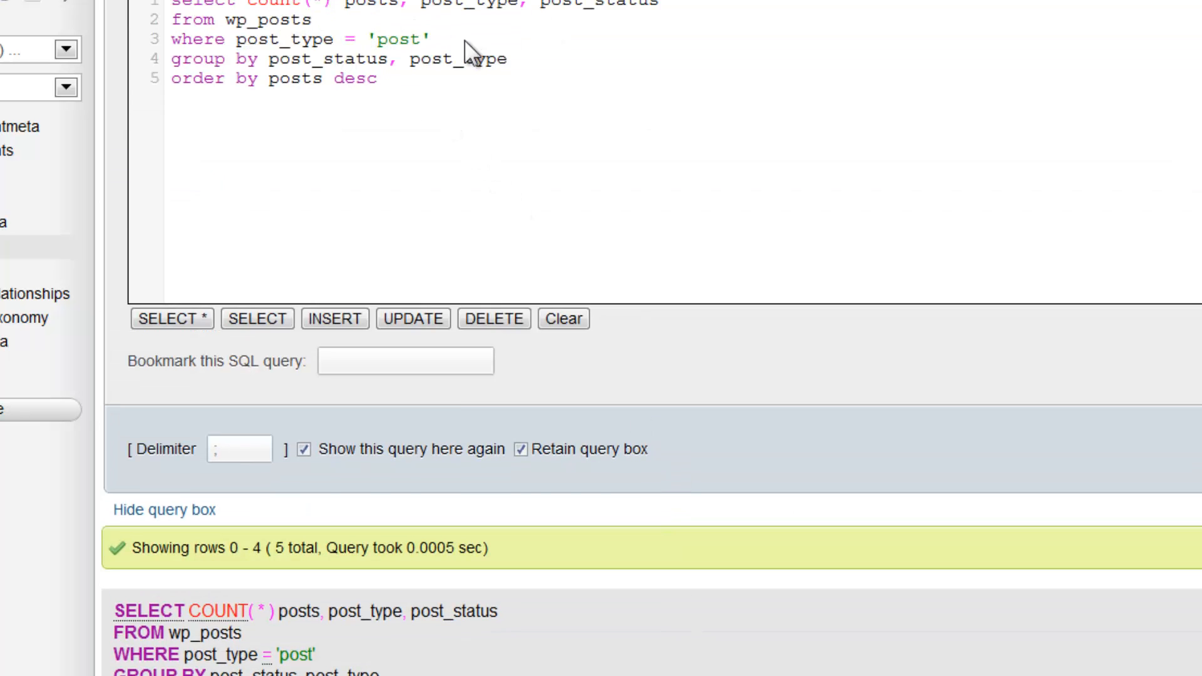
scroll(397, 470, down, 7)
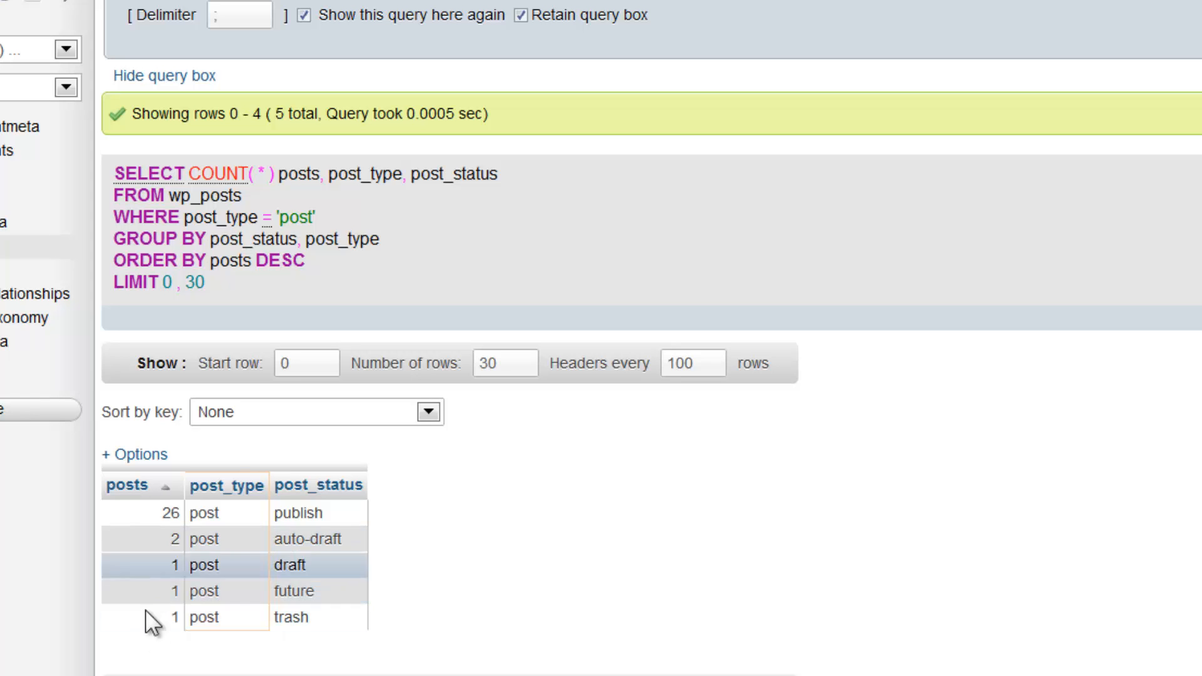
scroll(517, 549, up, 1)
scroll(517, 550, up, 6)
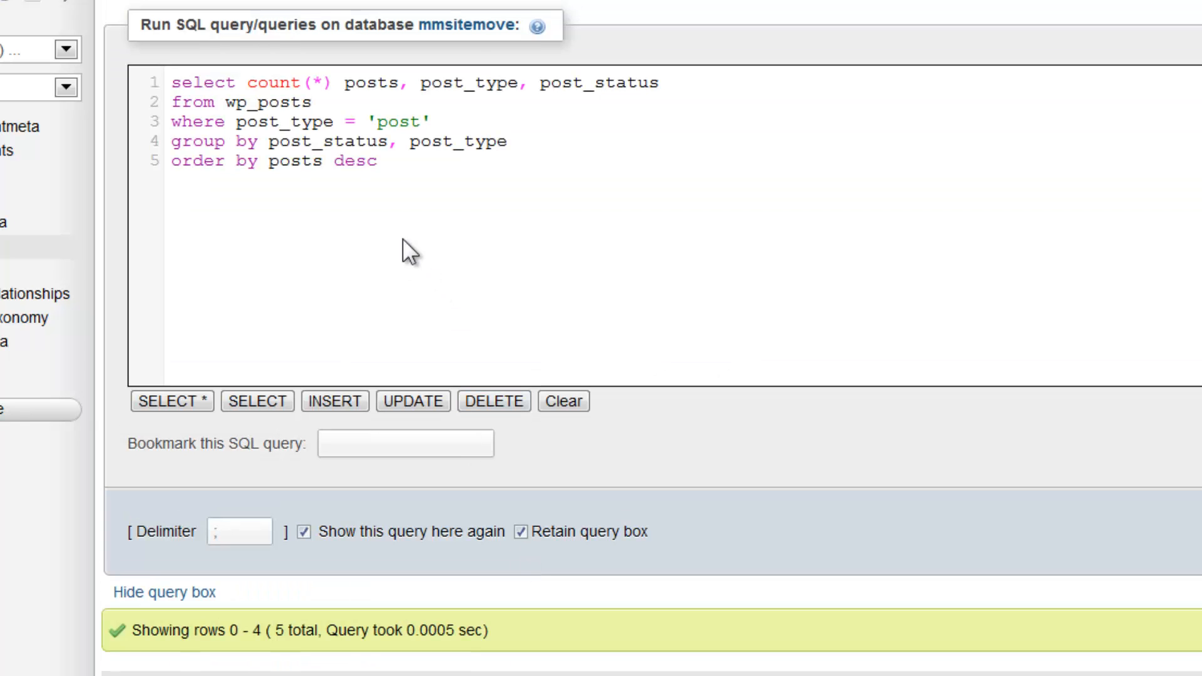
Change the filter value to 'POST' and review the same five counts, 26 published.
click(303, 121)
click(378, 108)
click(378, 120)
key(Delete)
key(Delete)
key(Delete)
key(Delete)
text(POST)
scroll(723, 469, down, 5)
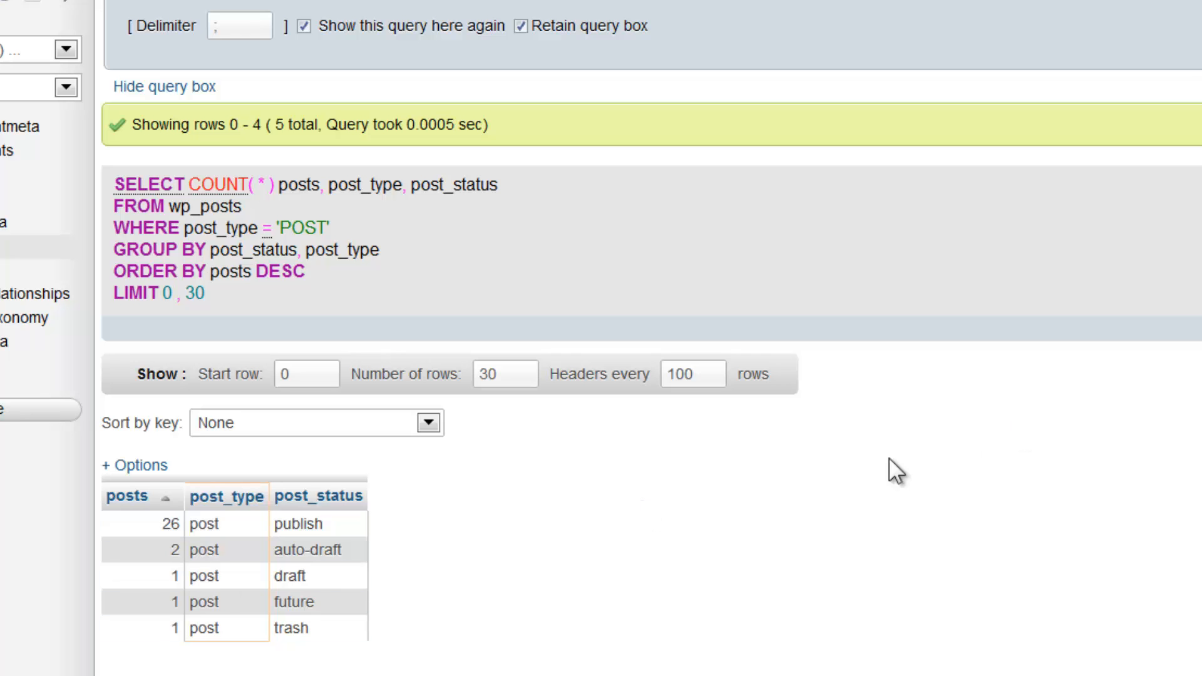
scroll(814, 482, up, 1)
scroll(794, 486, up, 5)
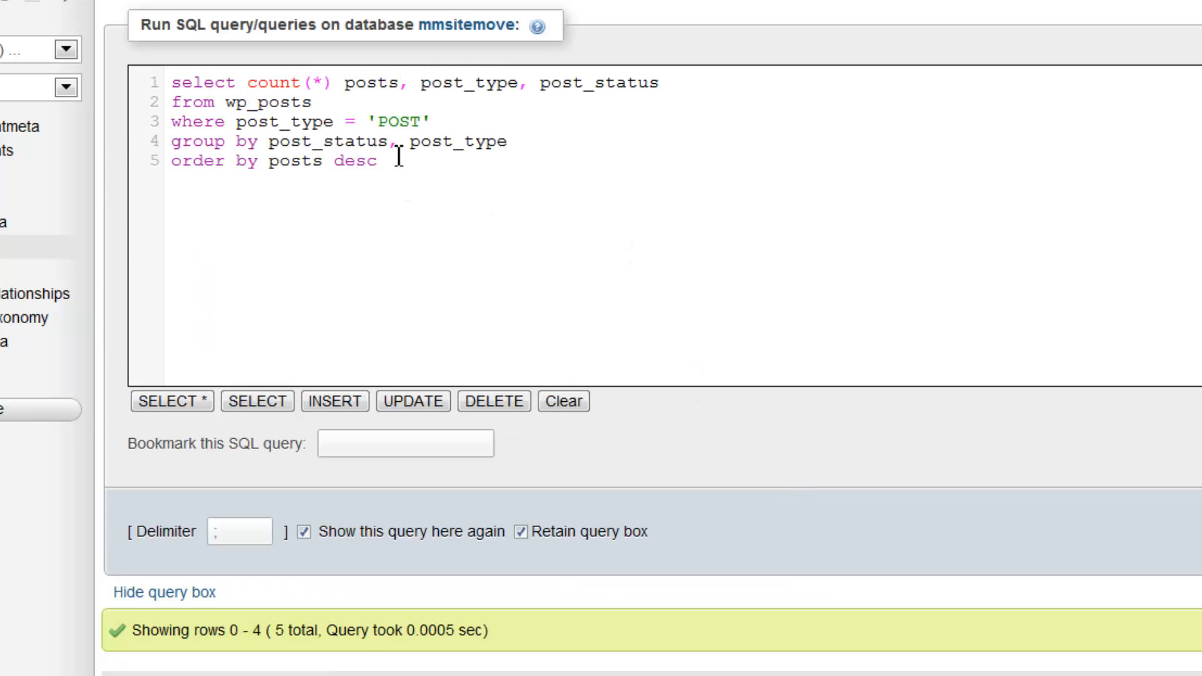
Change 'POST' to 'post' and wrap the column as lower(post_type) in the WHERE clause.
click(384, 123)
key(Delete)
key(Delete)
key(Delete)
key(Delete)
text(post)
key(Left)
key(Left)
key(Left)
key(Left)
key(Left)
key(Left)
key(Left)
key(Left)
key(Left)
key(Left)
key(Left)
key(Left)
key(Left)
key(Left)
key(Left)
key(Left)
key(Left)
key(Left)
text(lo)
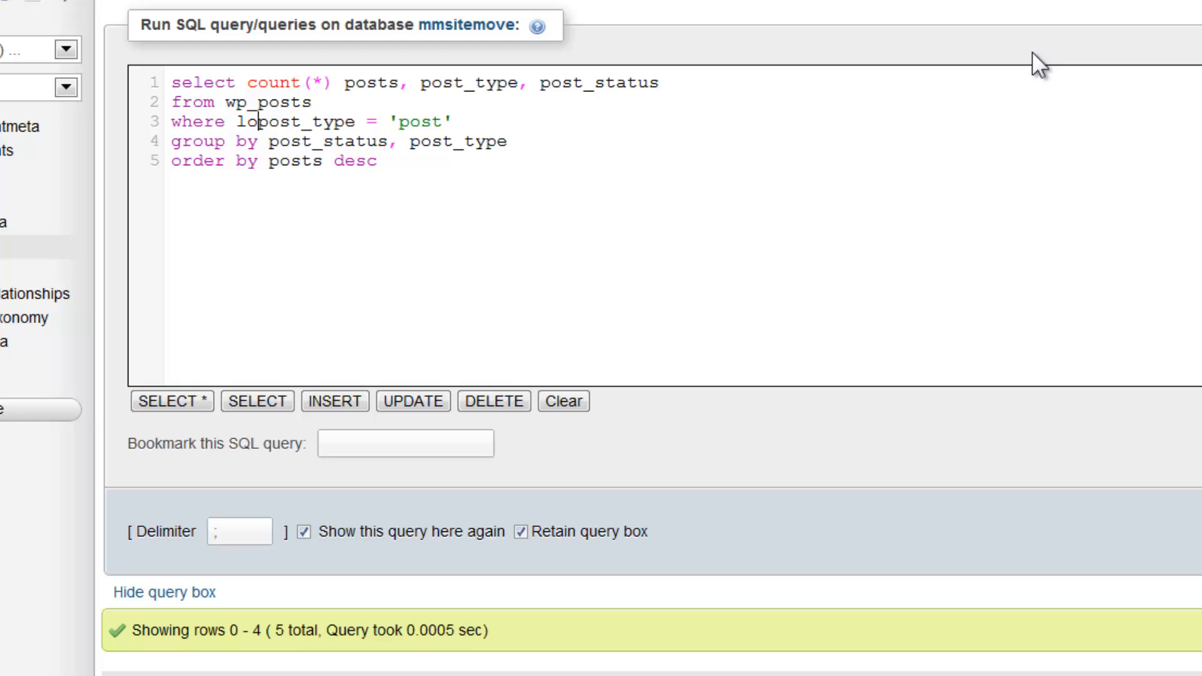
text(wer()
key(Right)
key(Right)
key(Right)
key(Right)
key(Right)
key(Right)
key(Right)
key(Right)
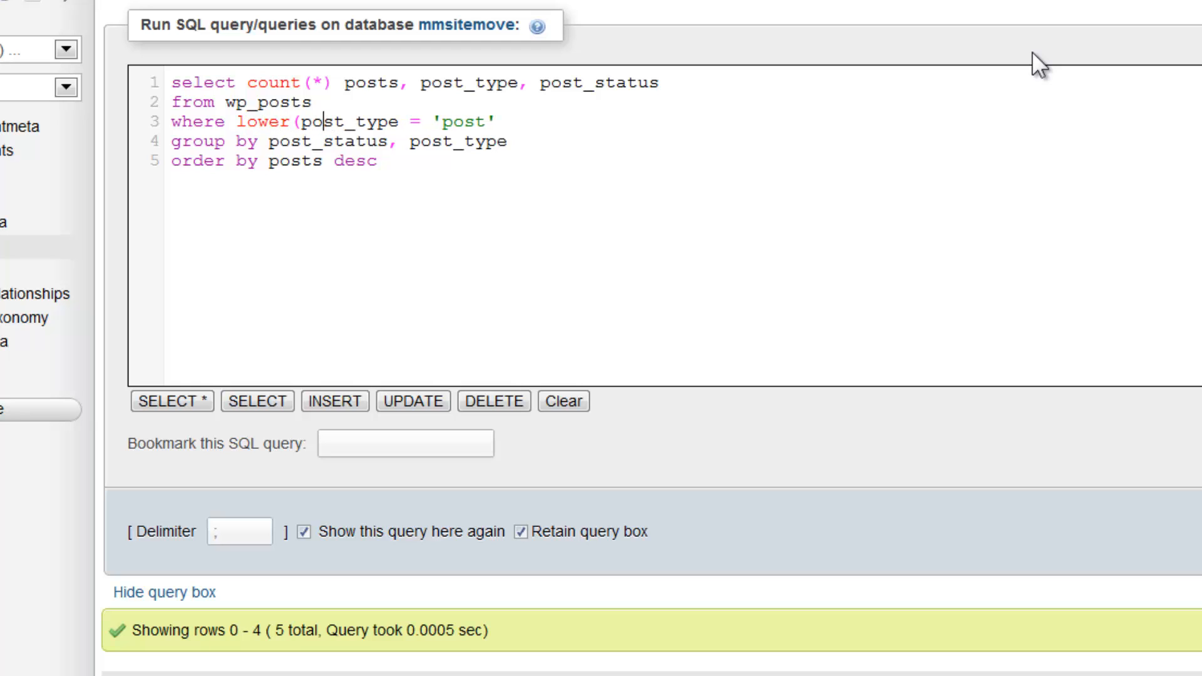
key(Right)
text())
Review the five status counts (publish 26), then mark post_type and post_status in the GROUP BY clause.
scroll(603, 291, down, 6)
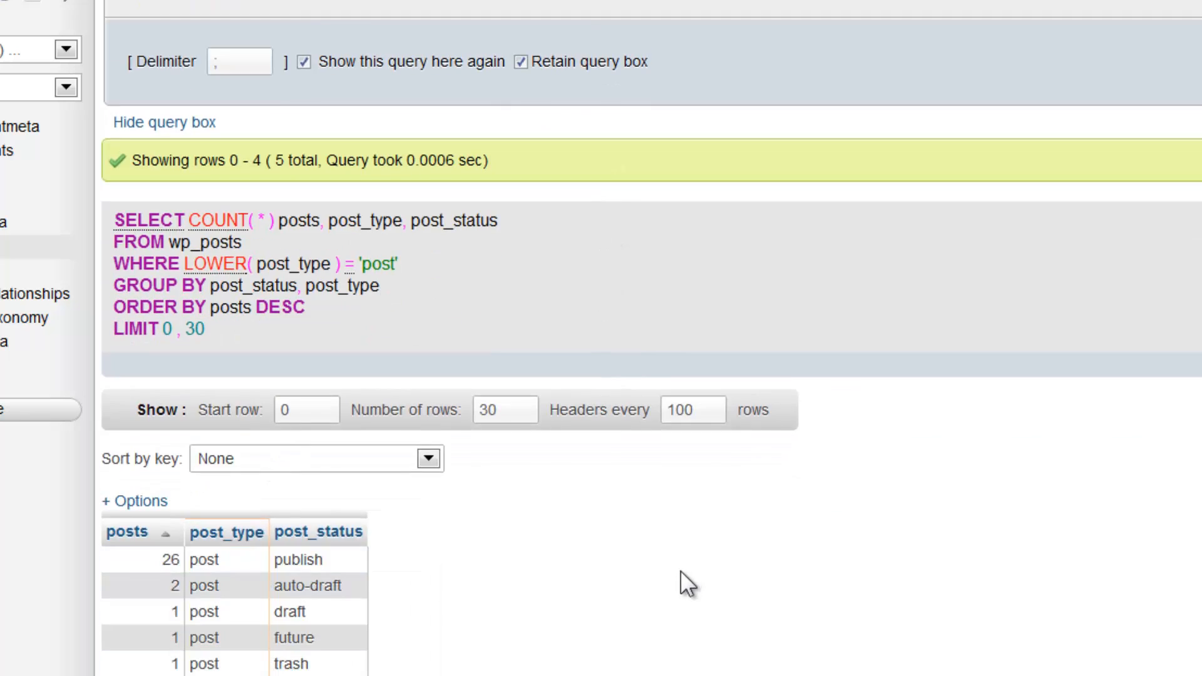
scroll(673, 576, up, 6)
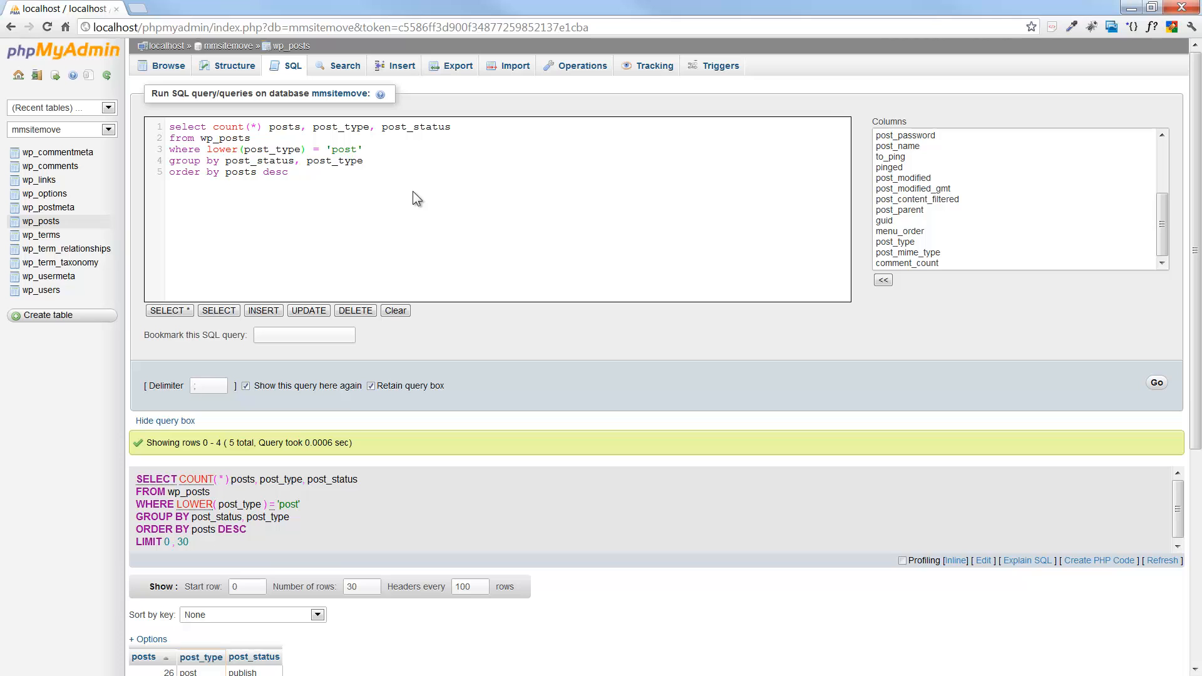
scroll(412, 190, down, 3)
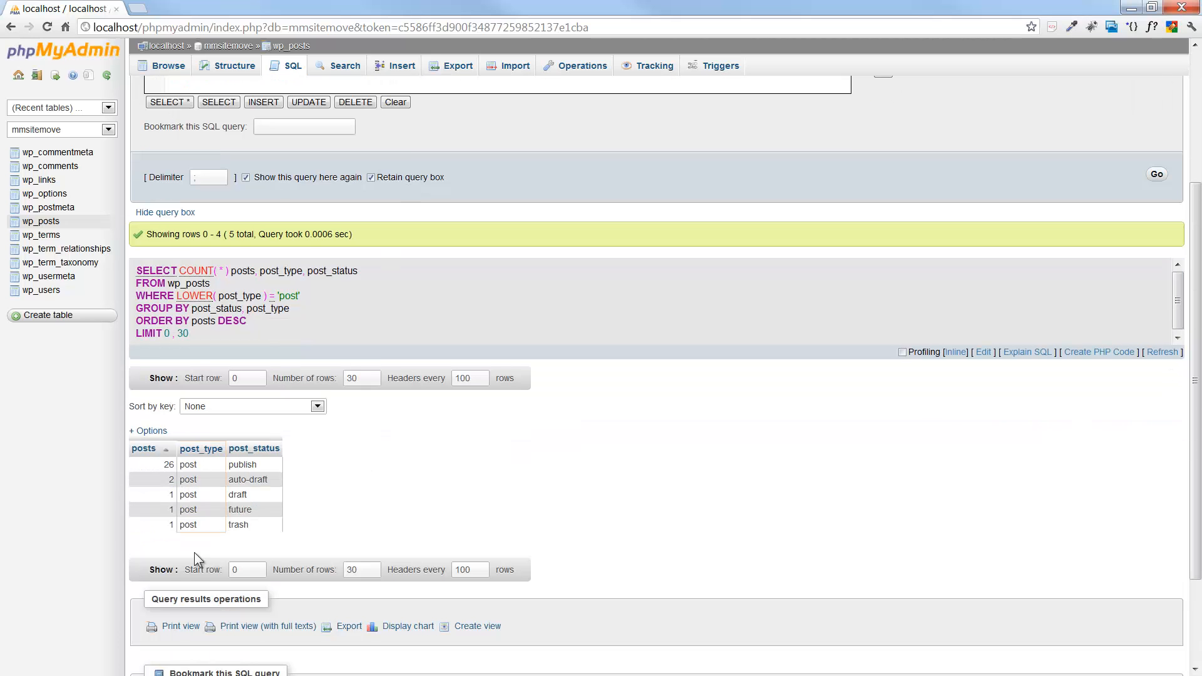
scroll(372, 425, up, 3)
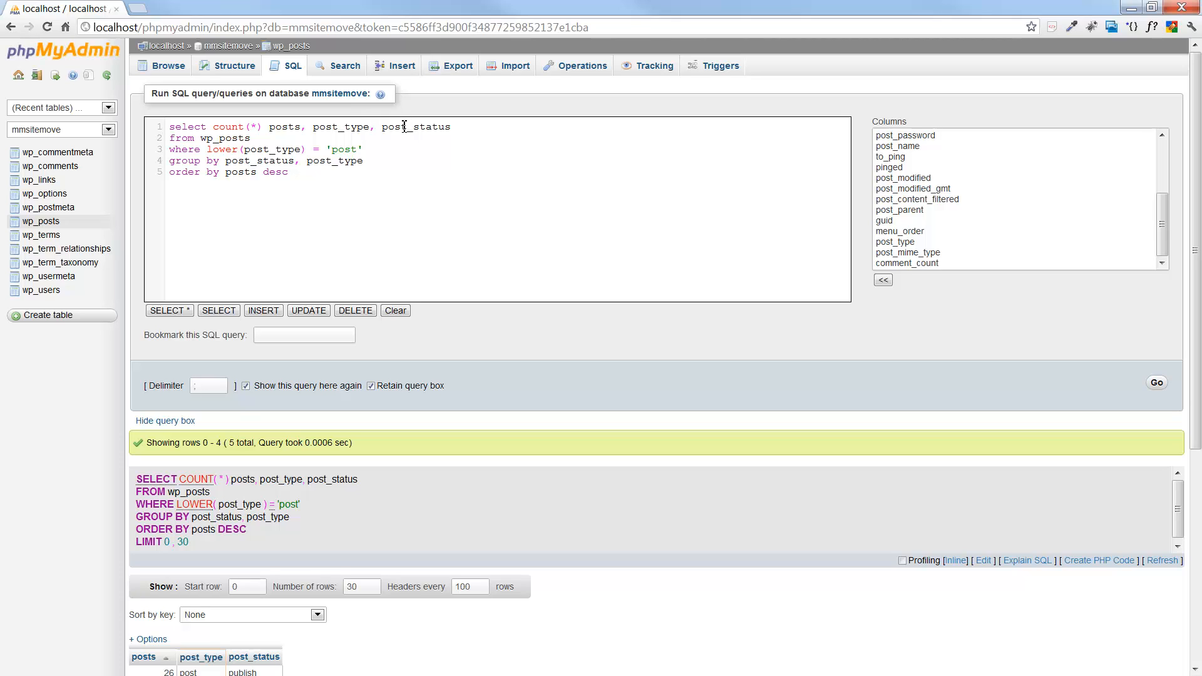
click(328, 161)
click(259, 163)
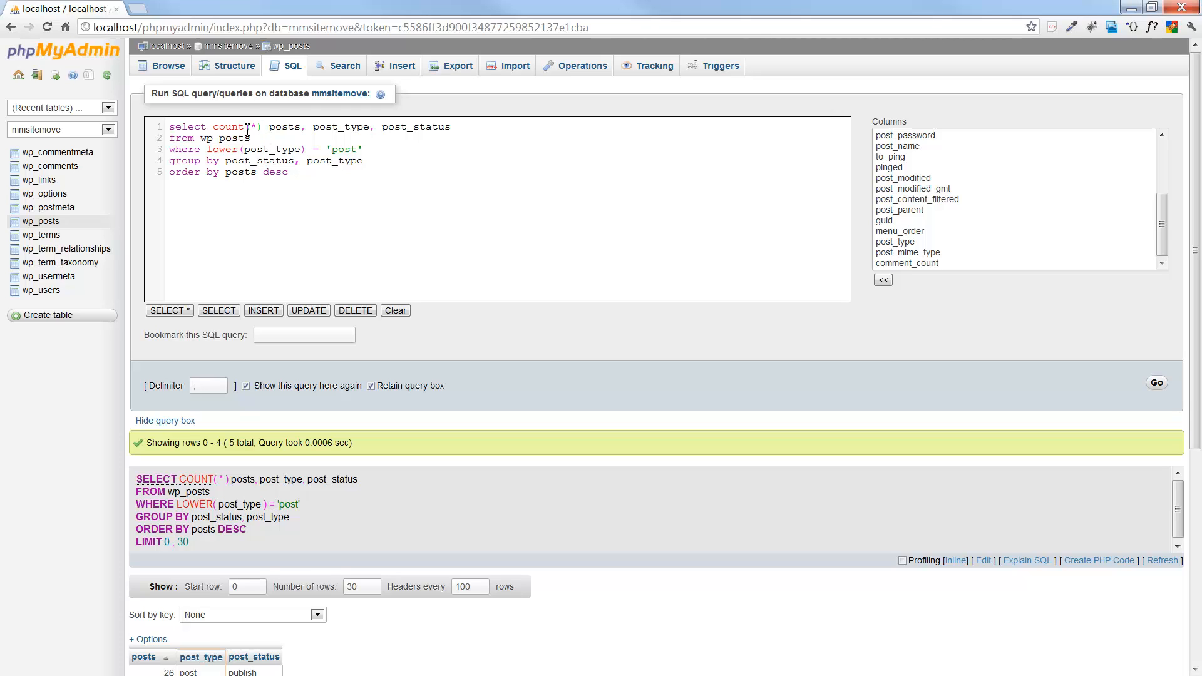